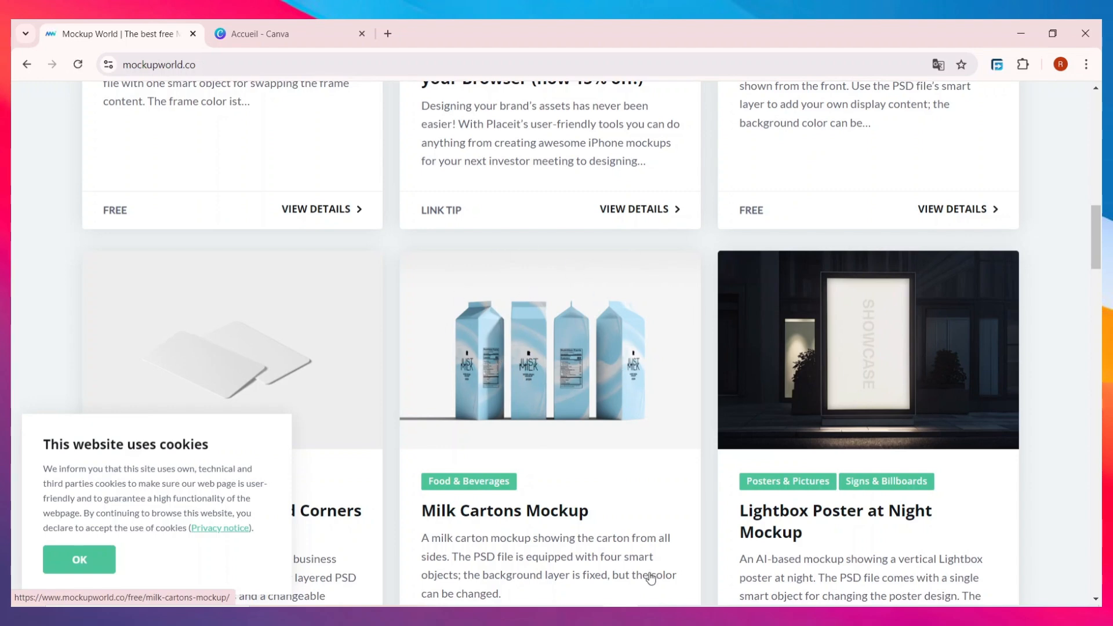
Browse the Mockup World homepage, examining its free mockups, mockup explanation and free bundle offer
scroll(519, 395, "down", 3)
scroll(510, 399, "up", 6)
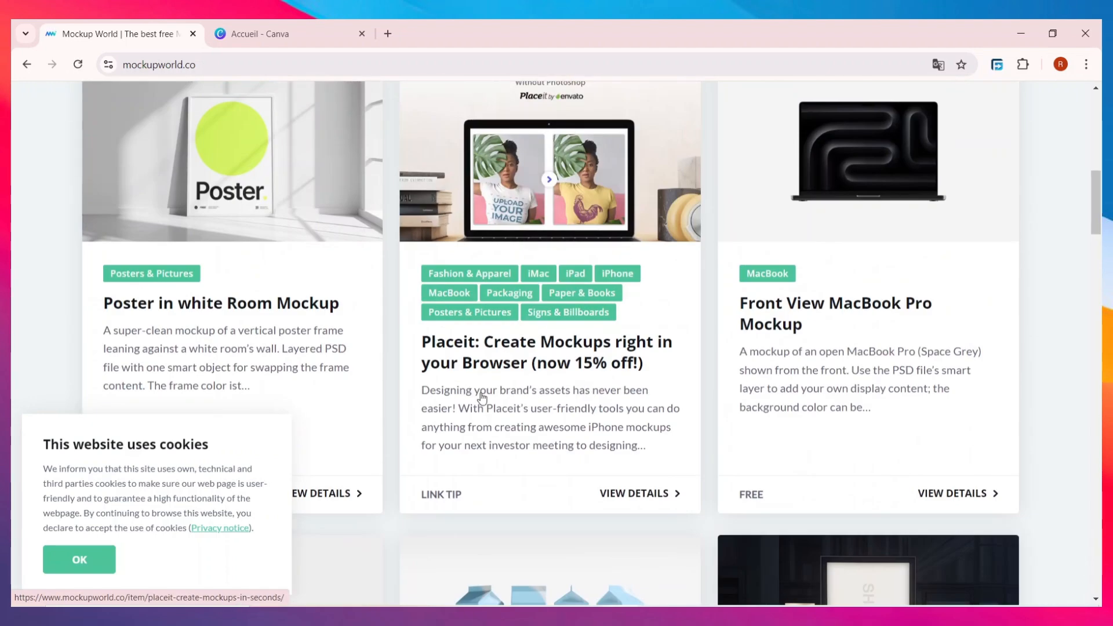
scroll(498, 407, "down", 7)
scroll(504, 406, "down", 12)
scroll(507, 409, "up", 2)
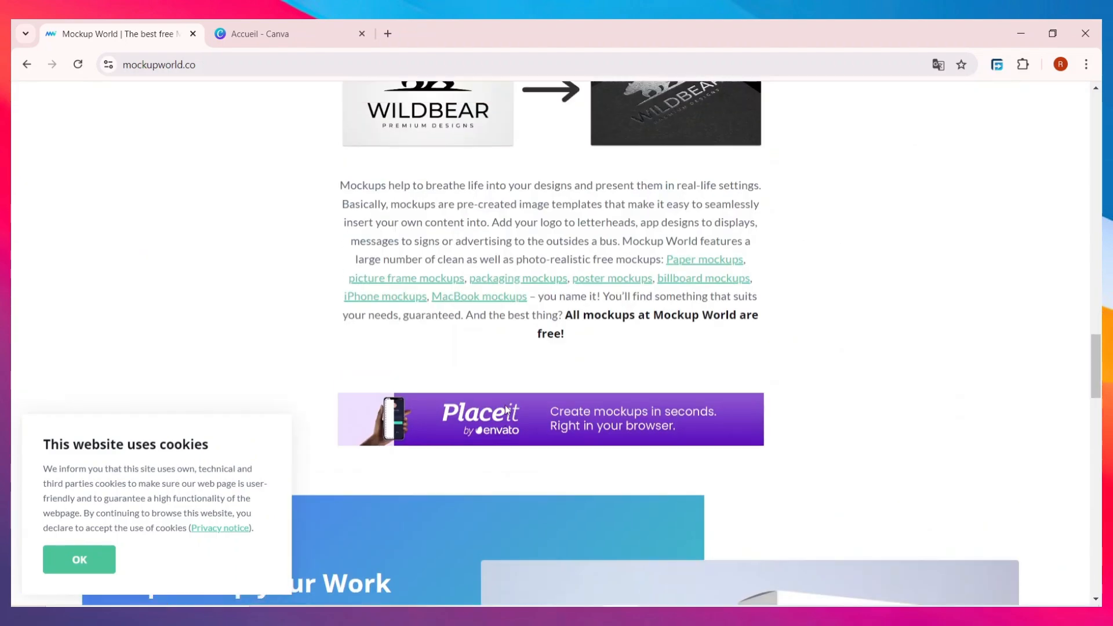
scroll(580, 409, "down", 5)
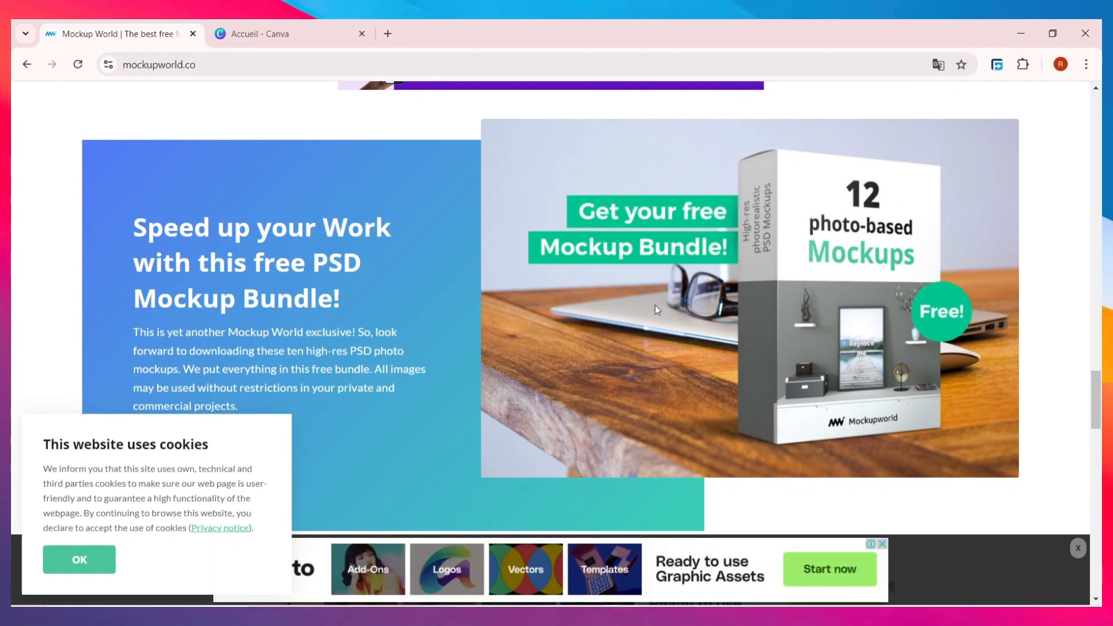
scroll(845, 249, "down", 20)
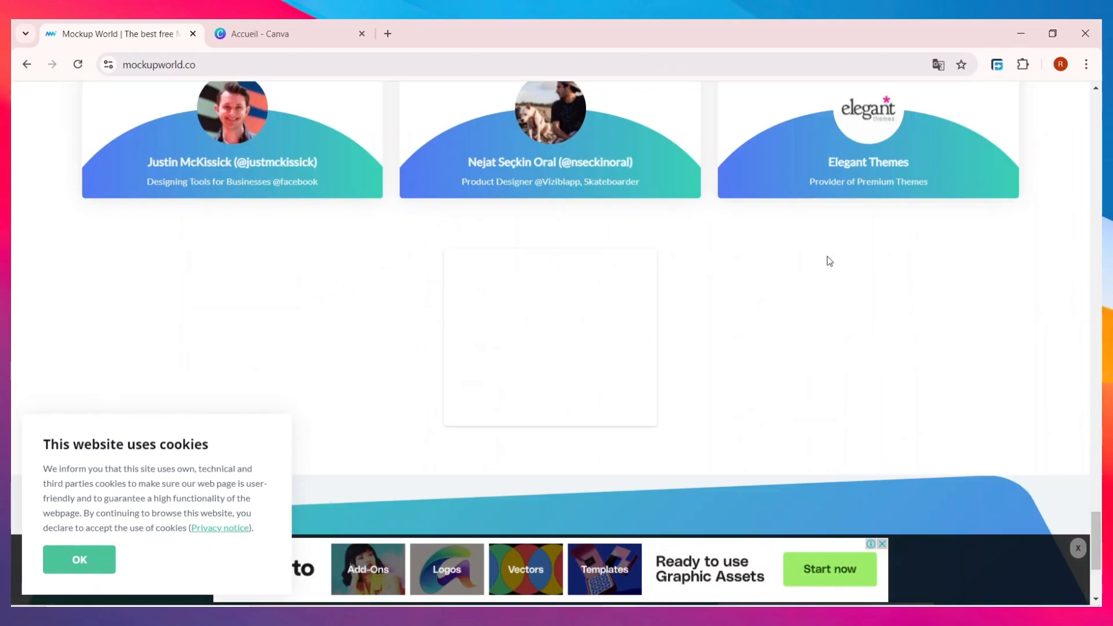
scroll(828, 260, "up", 8)
scroll(826, 256, "up", 20)
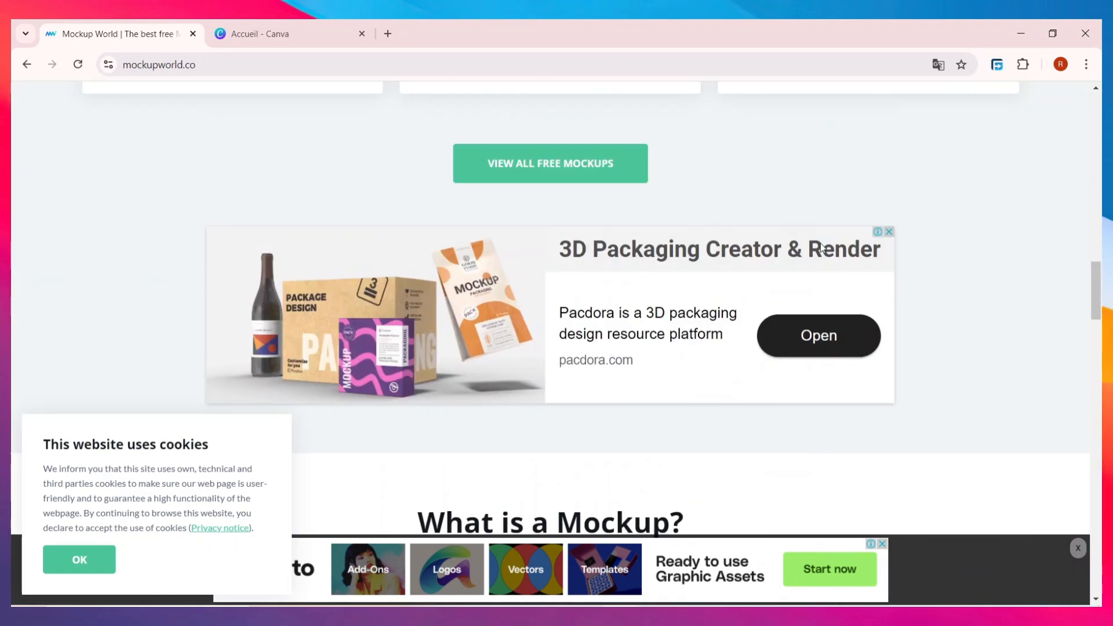
scroll(434, 181, "up", 10)
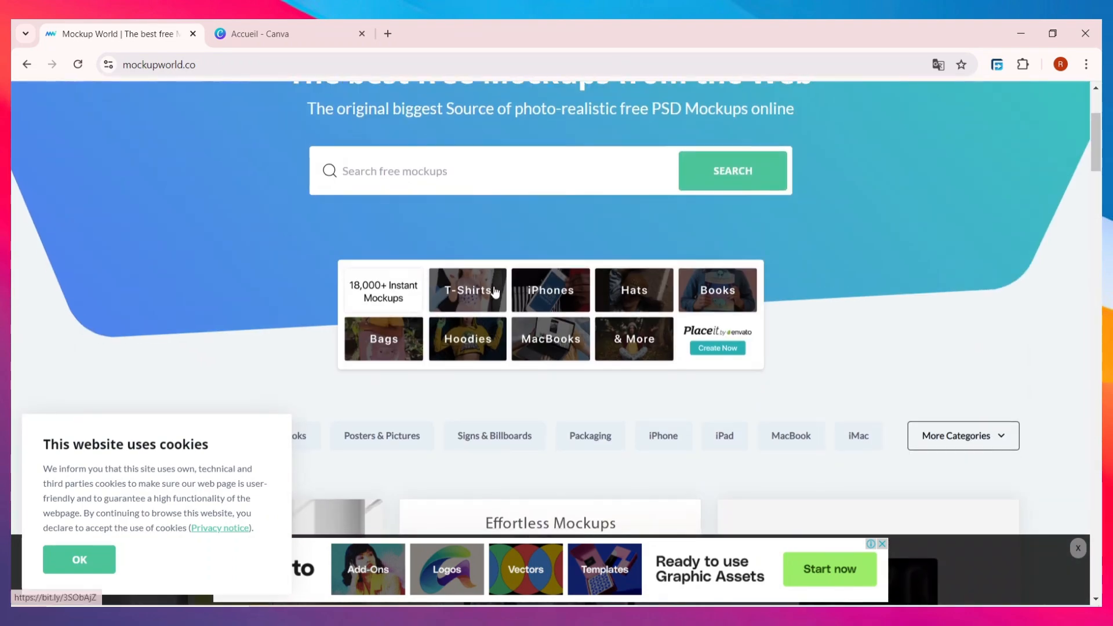
Open the Paper & Books category on Mockup World and browse its free mockups
scroll(286, 258, "down", 4)
left_click(283, 235)
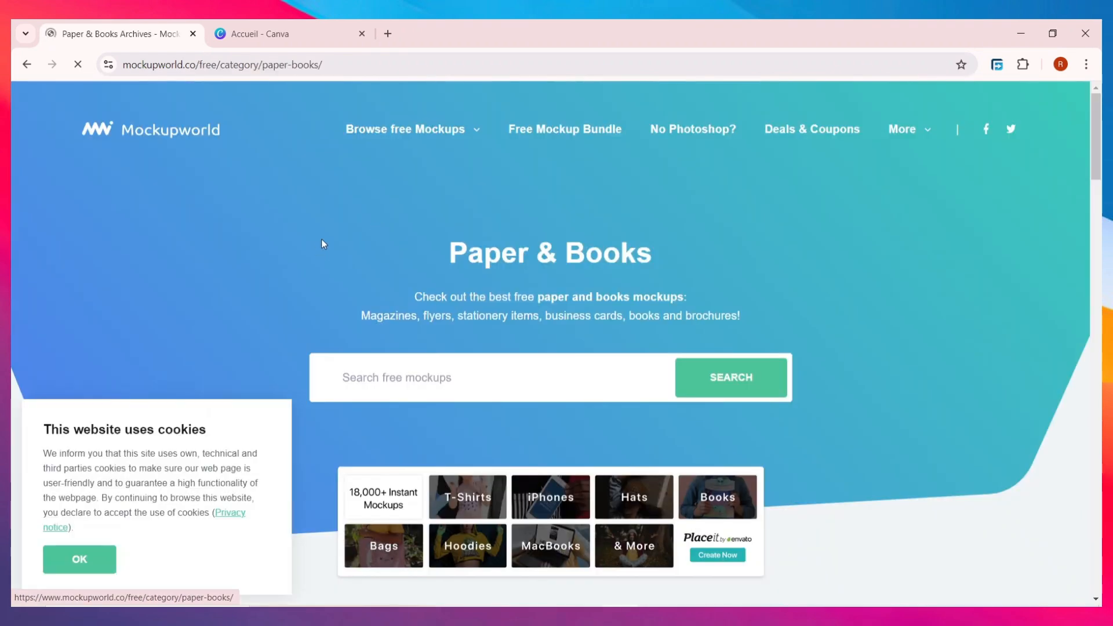
scroll(474, 287, "down", 16)
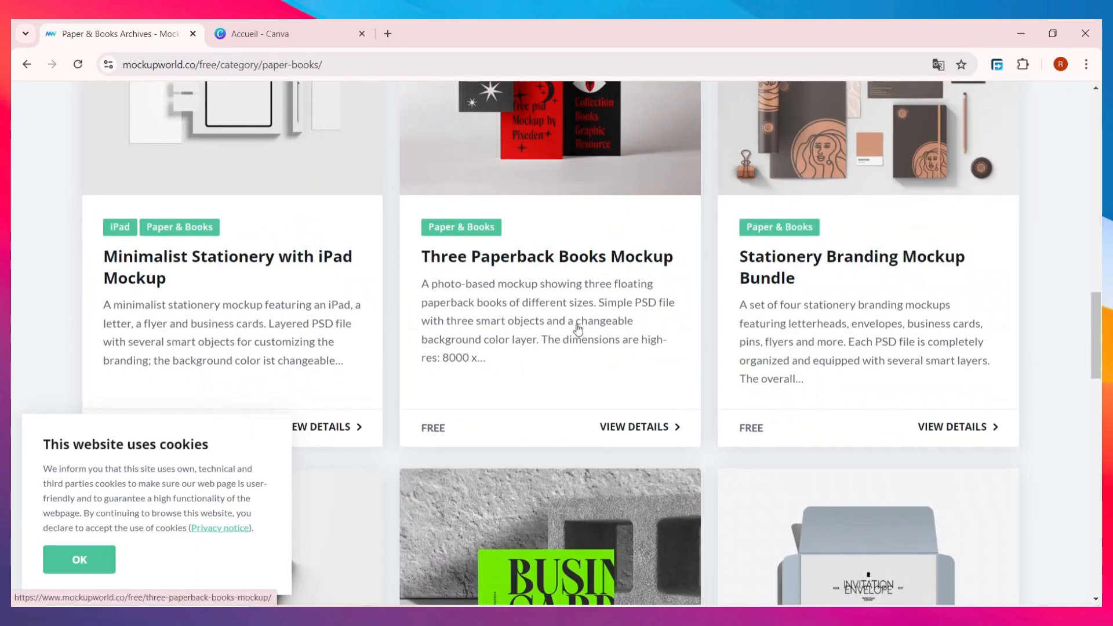
scroll(577, 329, "up", 5)
Open Envato's Unlimited InDesign Templates page and look over its showcased brochure and portfolio designs
left_click(592, 346)
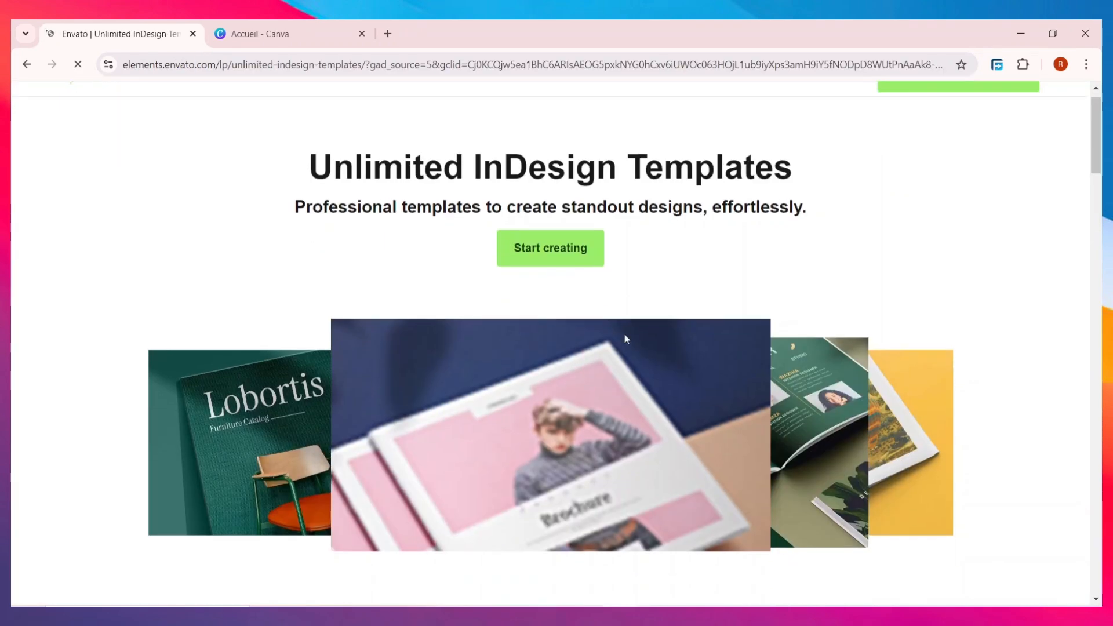
scroll(623, 333, "down", 3)
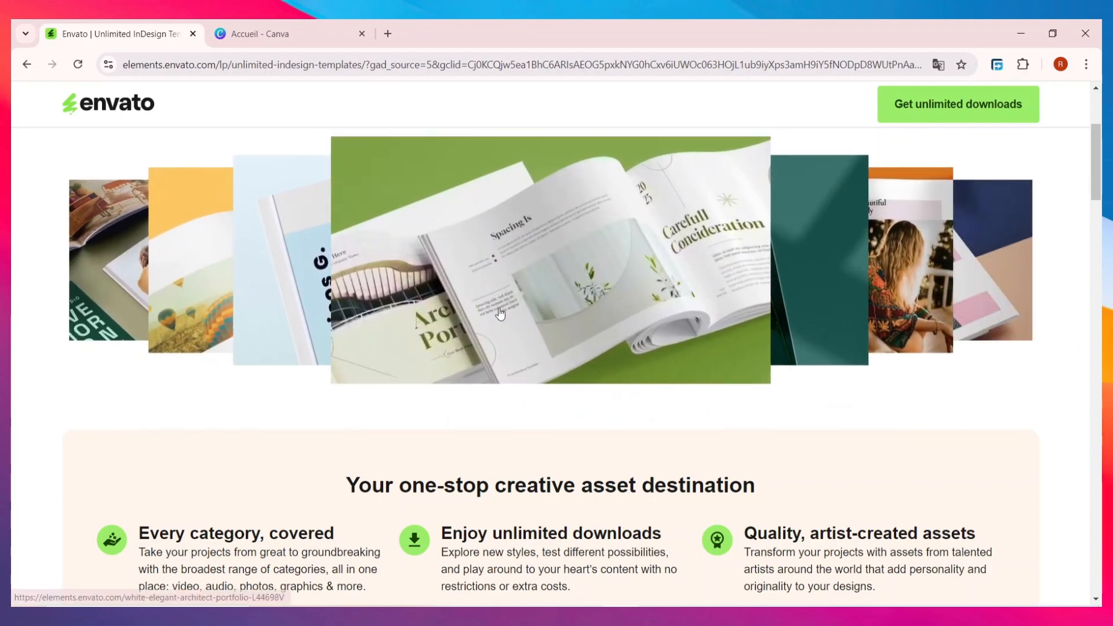
scroll(564, 417, "up", 2)
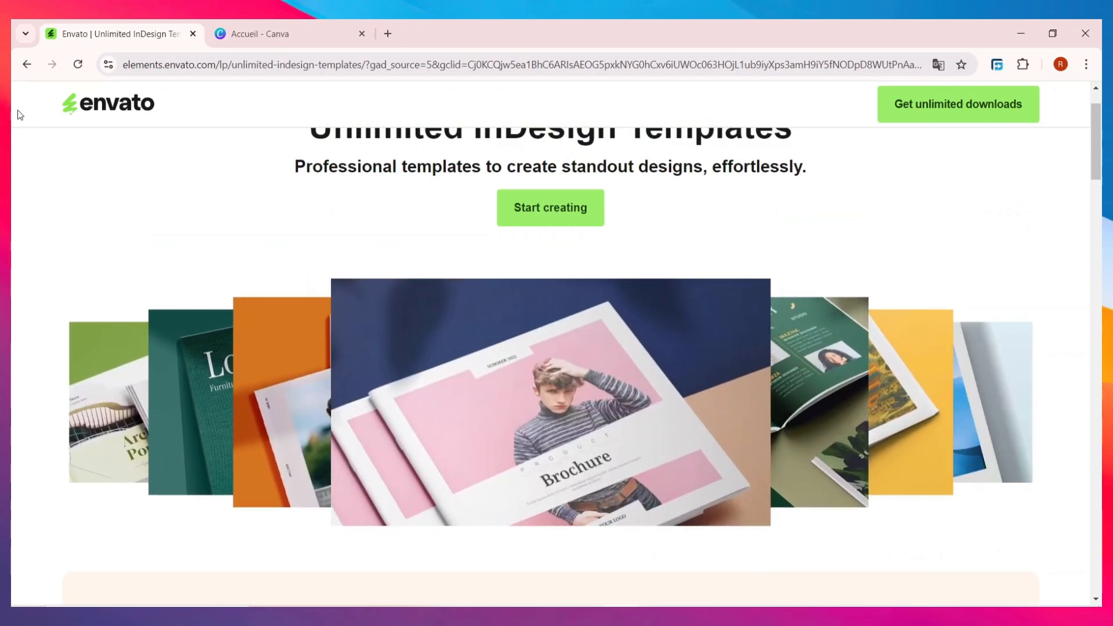
Switch to Canva, search for "instgram" and create a blank Publication Instagram design
left_click(241, 28)
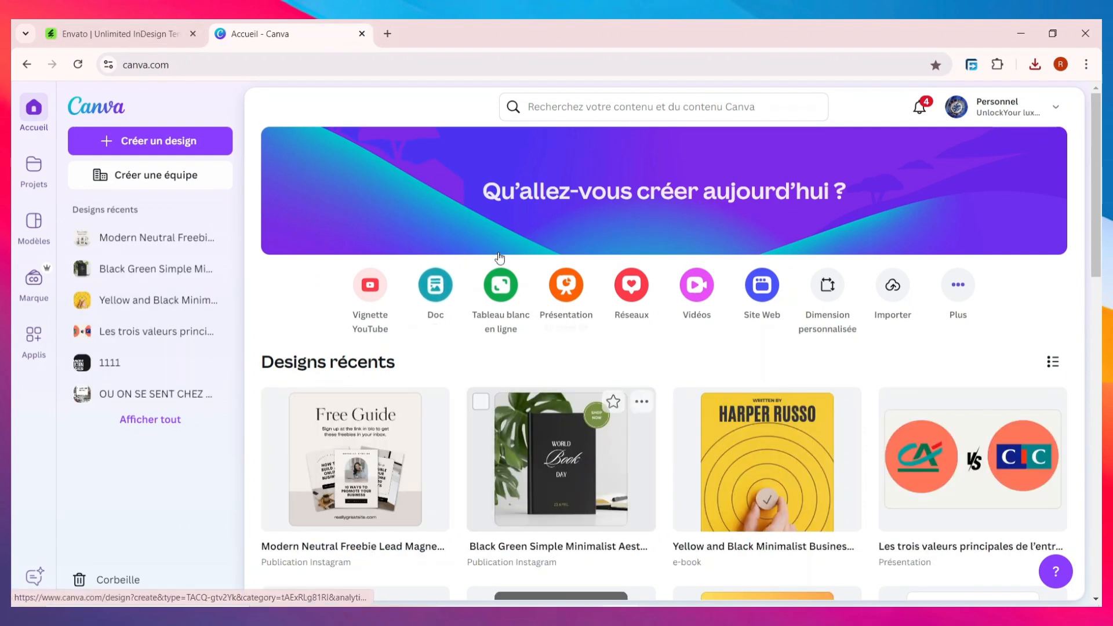
left_click(621, 114)
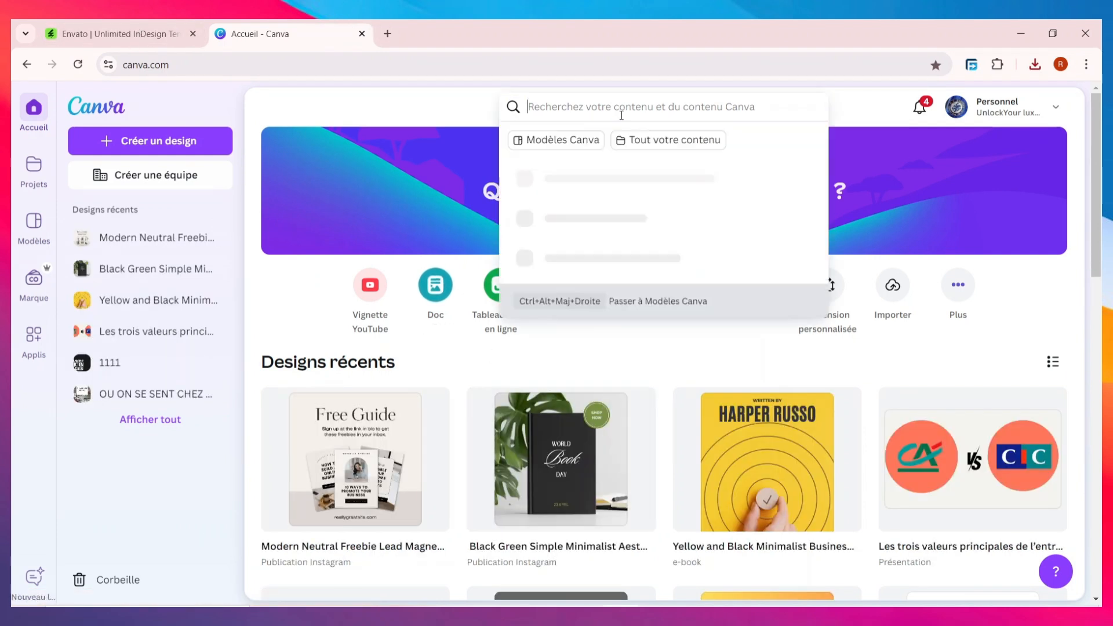
type("inst")
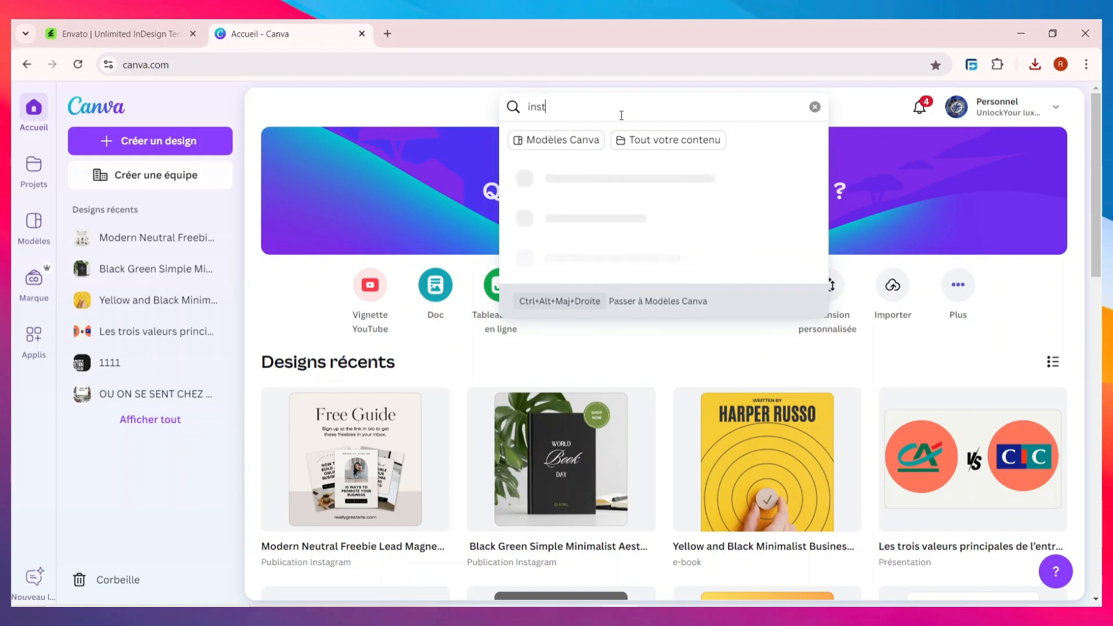
type("gram")
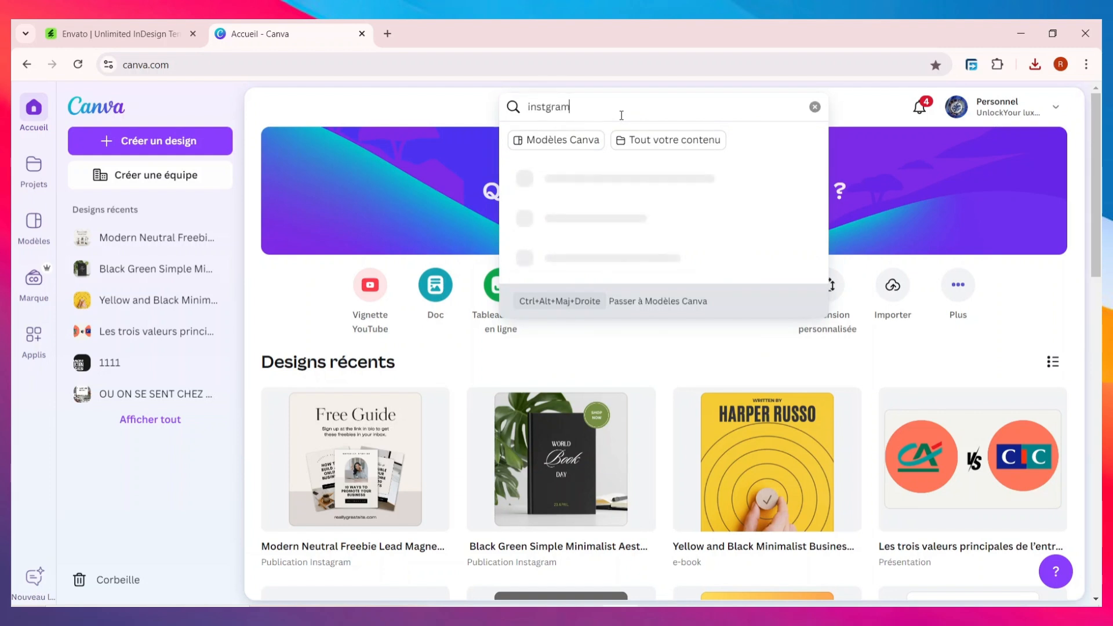
key("Return")
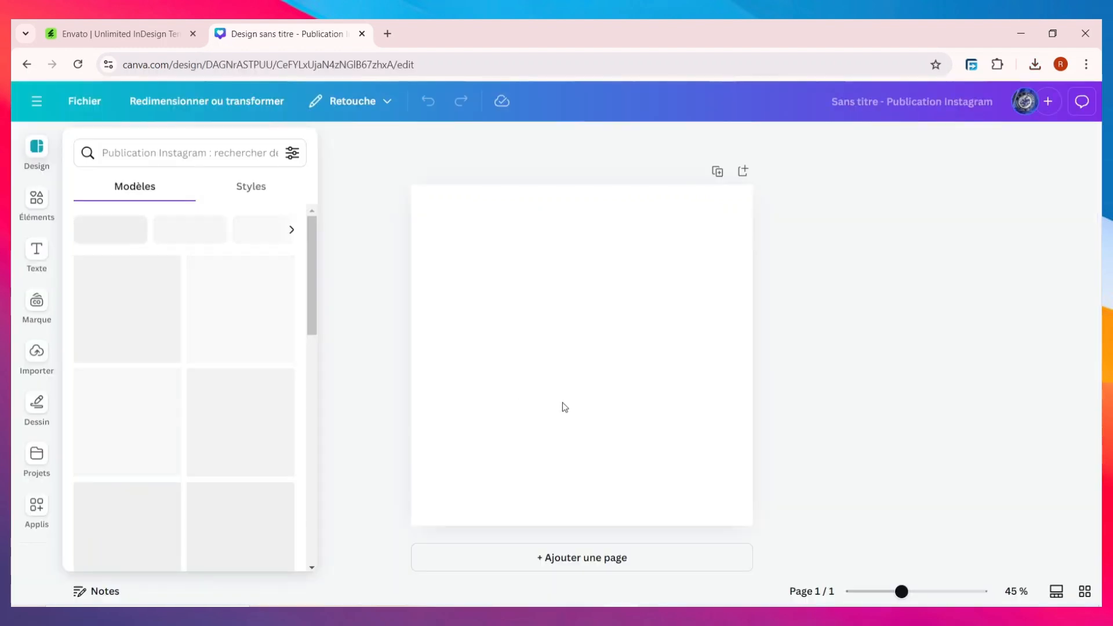
Import the "_Black Green Simple Minimalist Aesthetic" PNG file from the Téléchargements folder into Canva
left_click(629, 287)
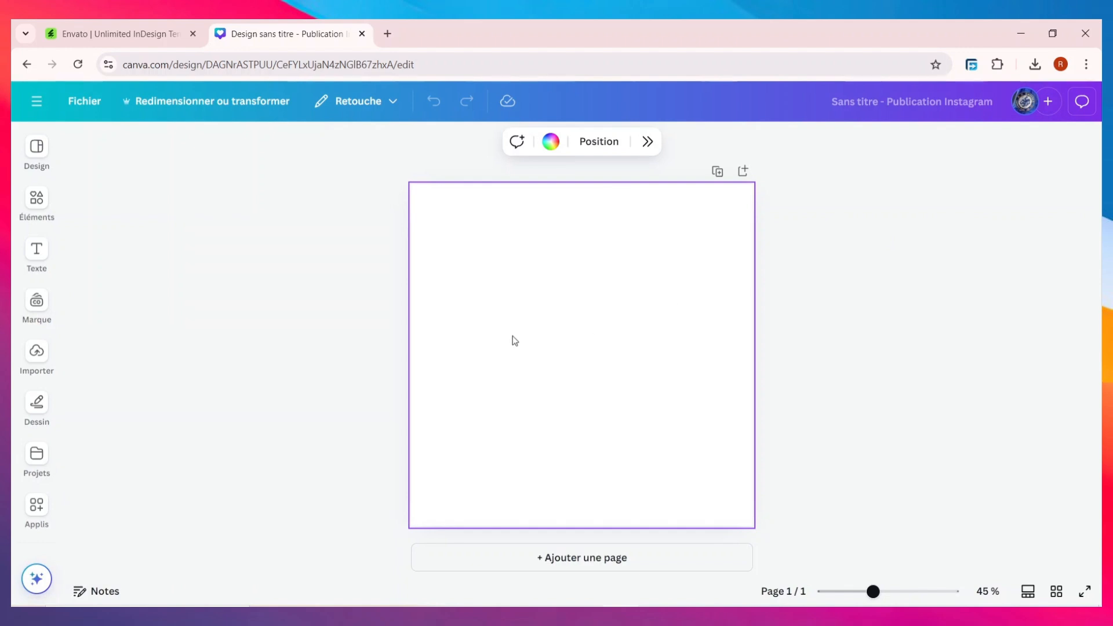
left_click(36, 198)
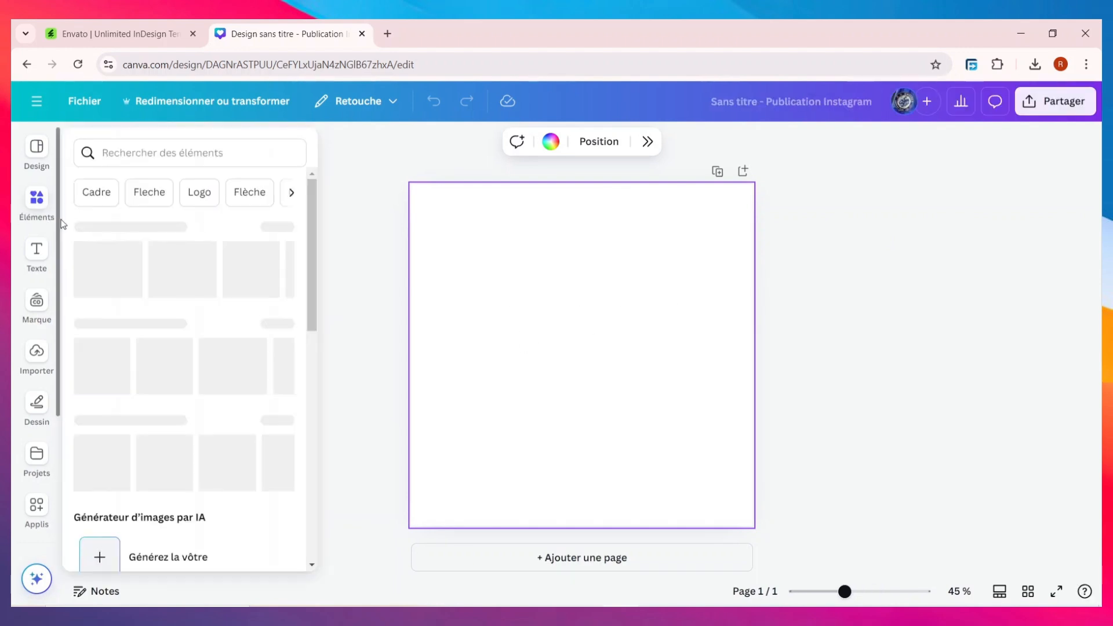
left_click(34, 353)
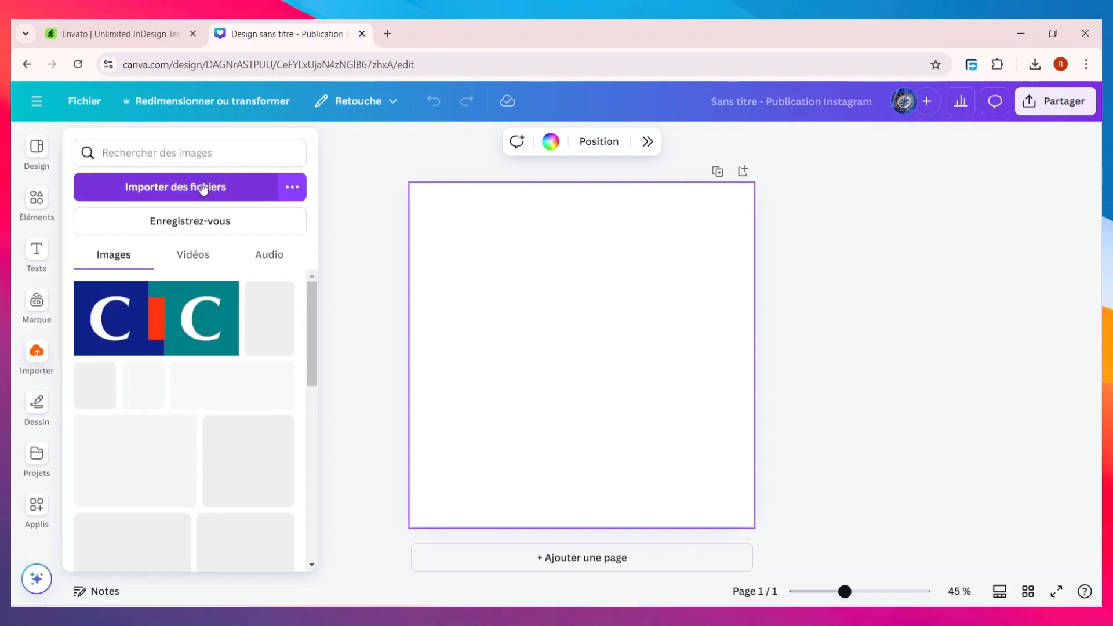
left_click(204, 187)
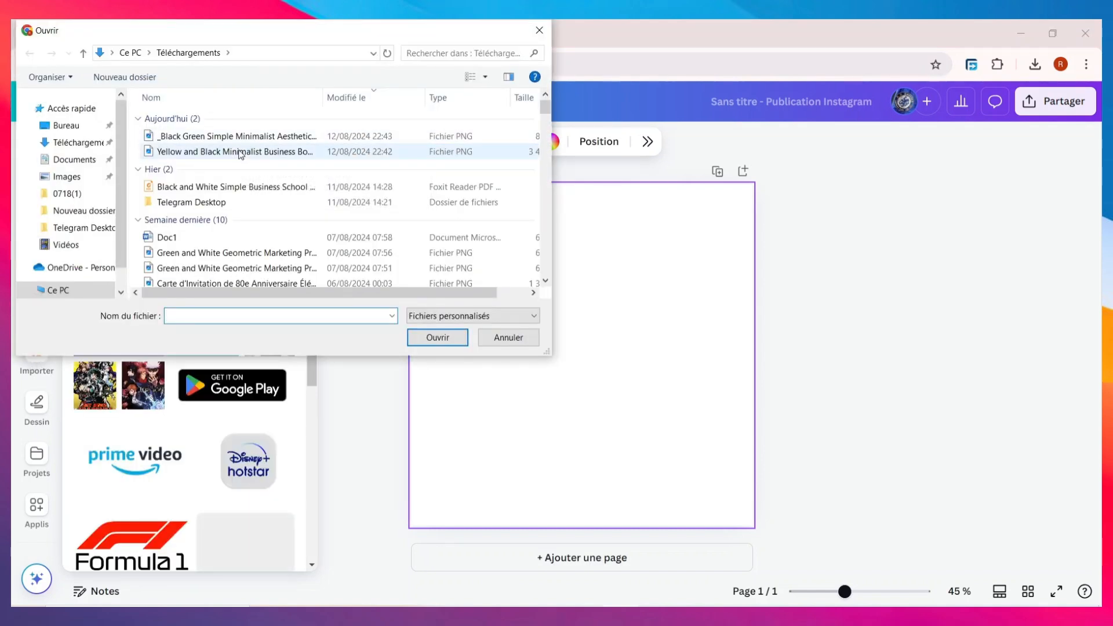
left_click(227, 138)
left_click(442, 339)
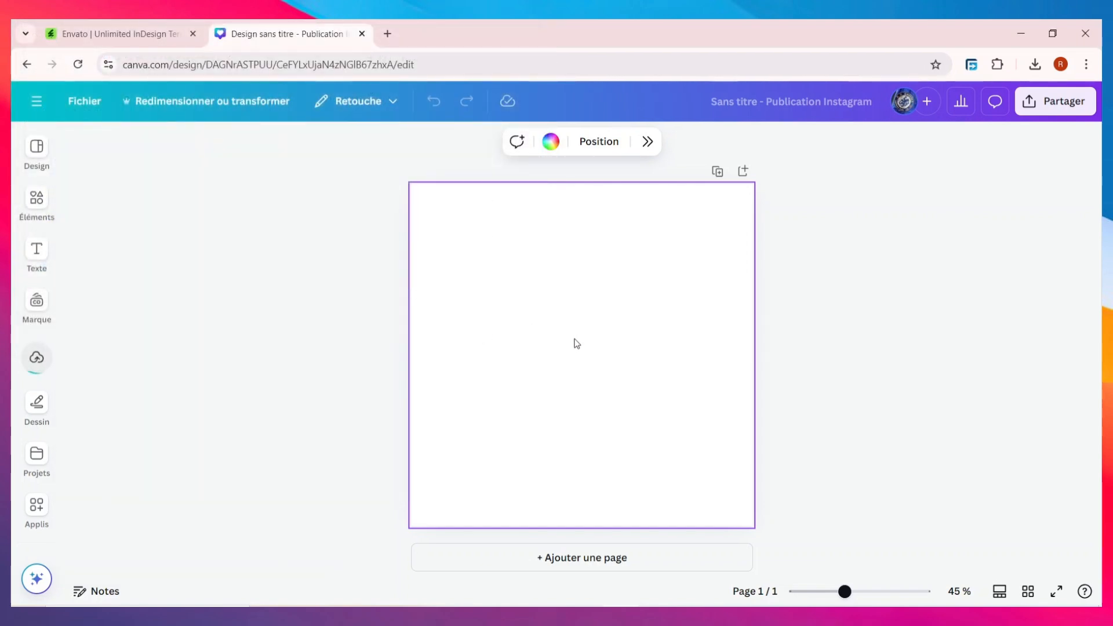
Place the imported World Book Day image on the page and enlarge it to fill the whole canvas
mouse_move(42, 362)
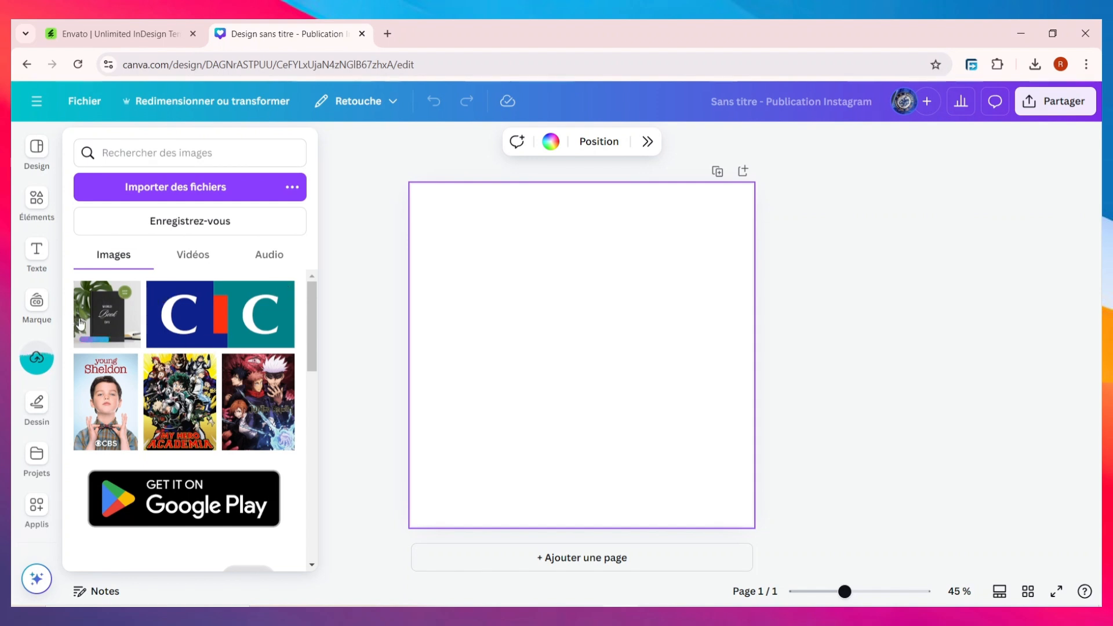
left_click(102, 312)
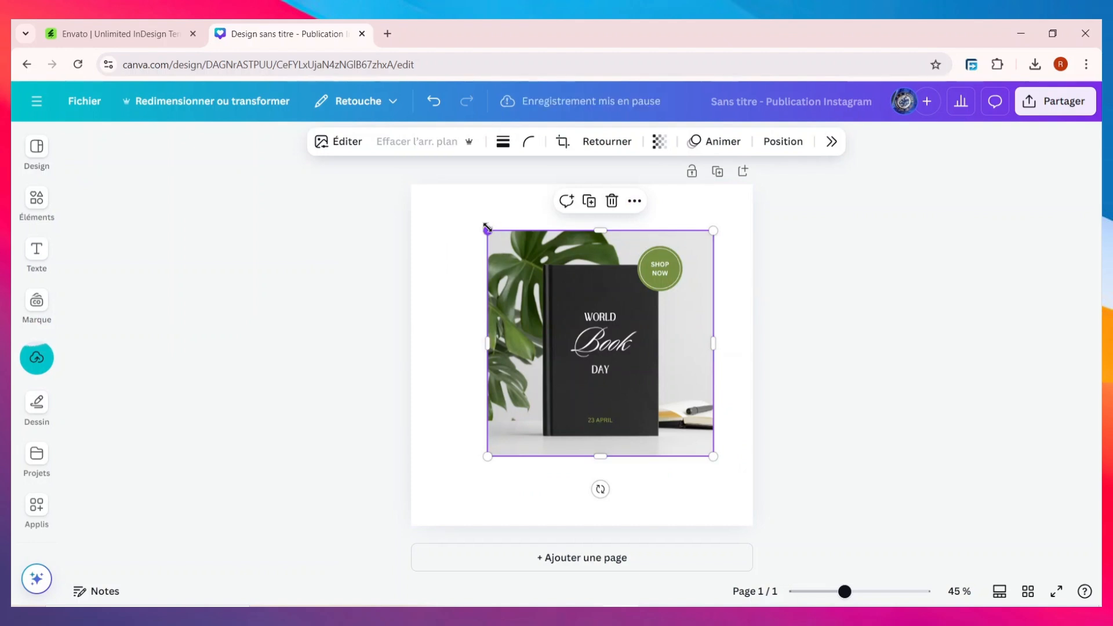
left_click_drag(487, 228, 455, 199)
left_click_drag(544, 278, 535, 311)
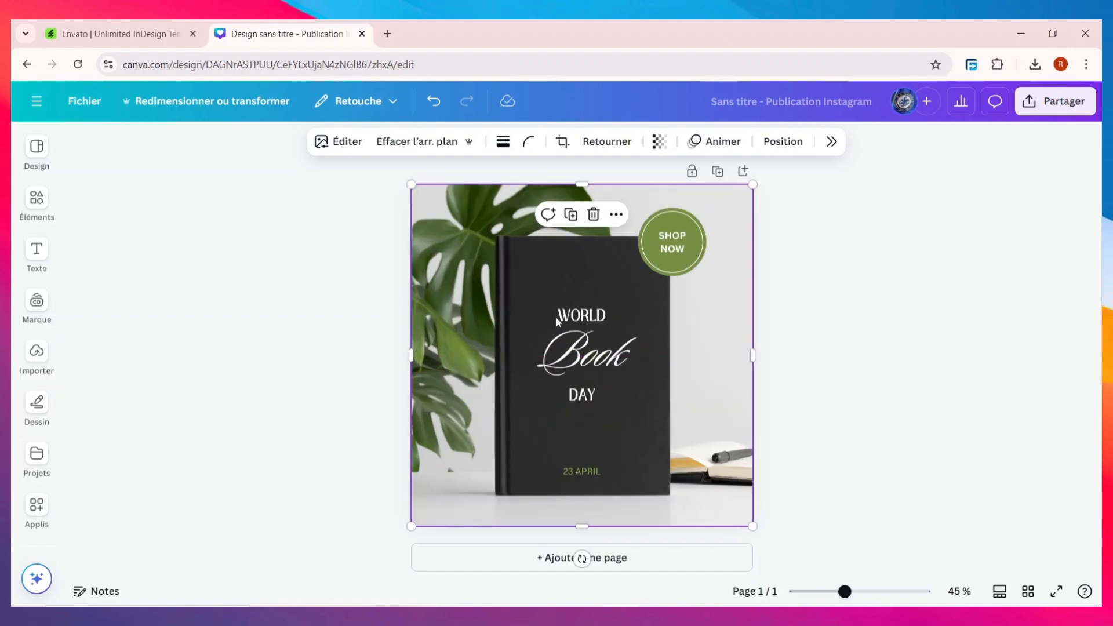
Remove the background from the World Book Day image with Effacer l'arr. plan, leaving only the black book
left_click(36, 353)
left_click(41, 522)
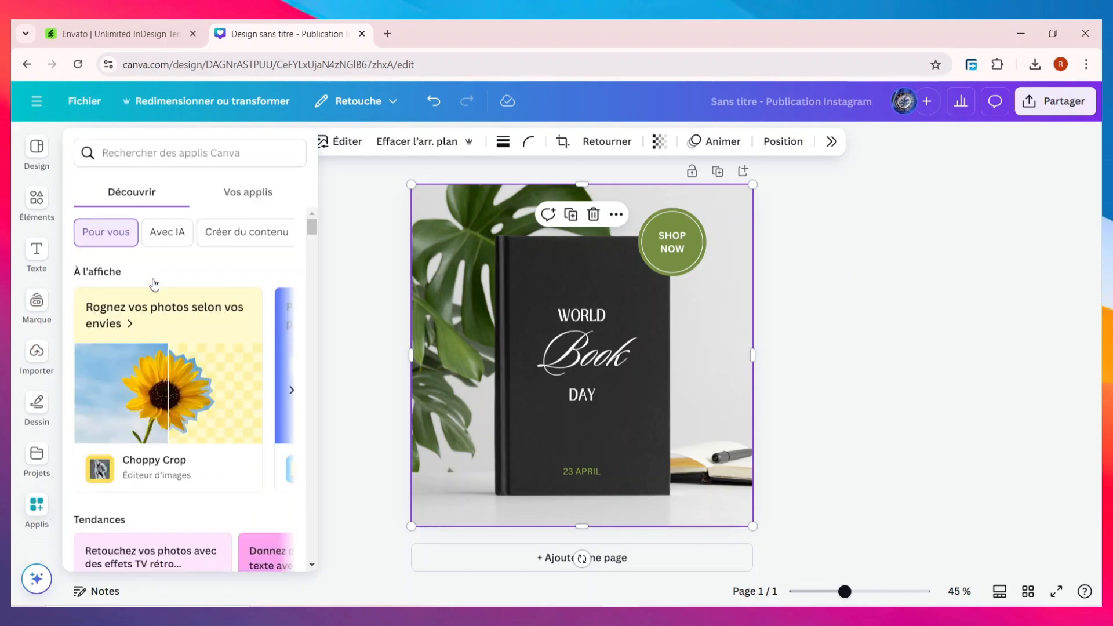
left_click(237, 191)
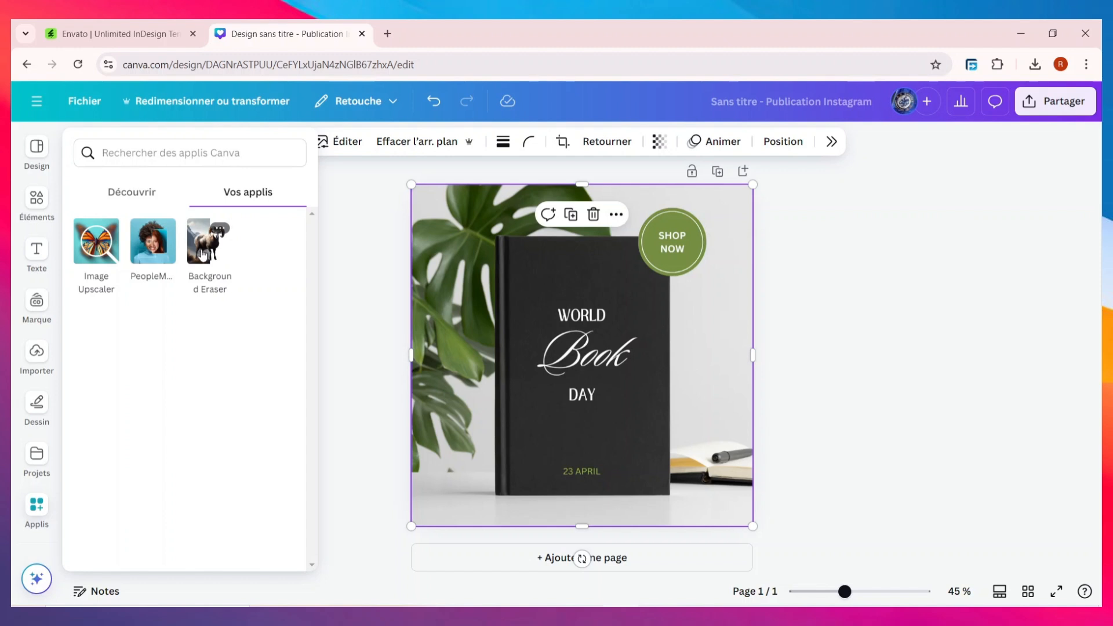
left_click(202, 255)
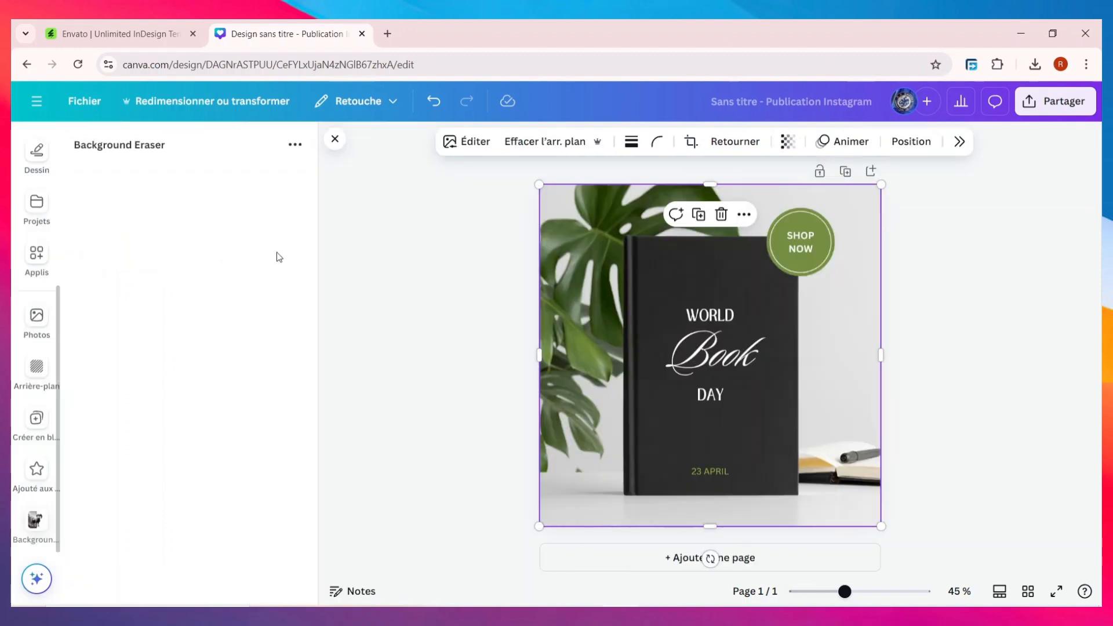
left_click(548, 143)
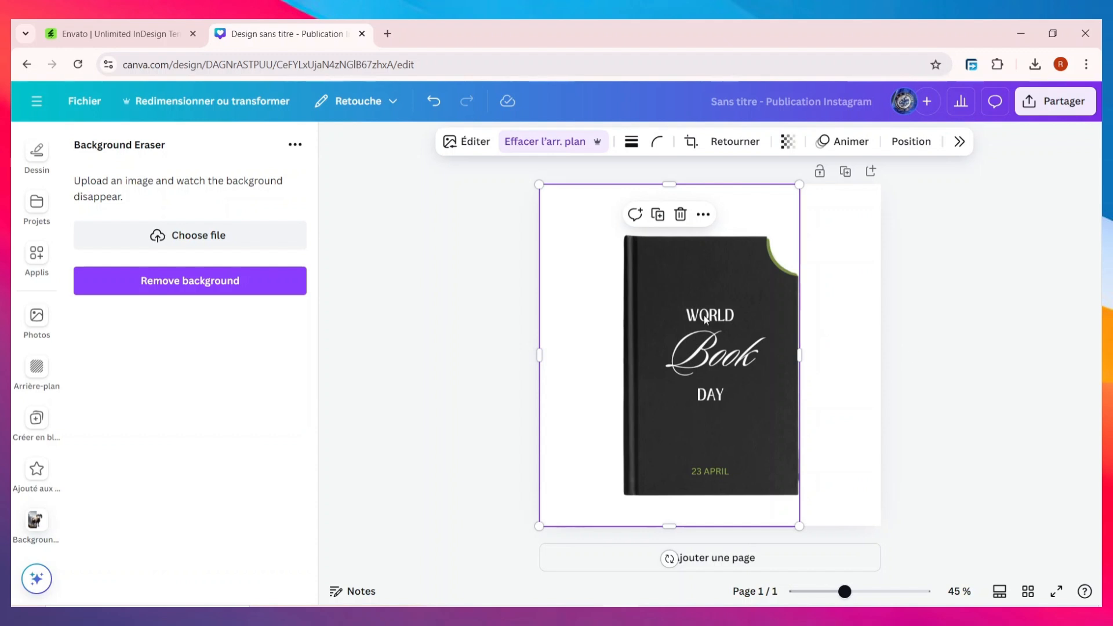
left_click_drag(704, 318, 686, 331)
left_click(922, 302)
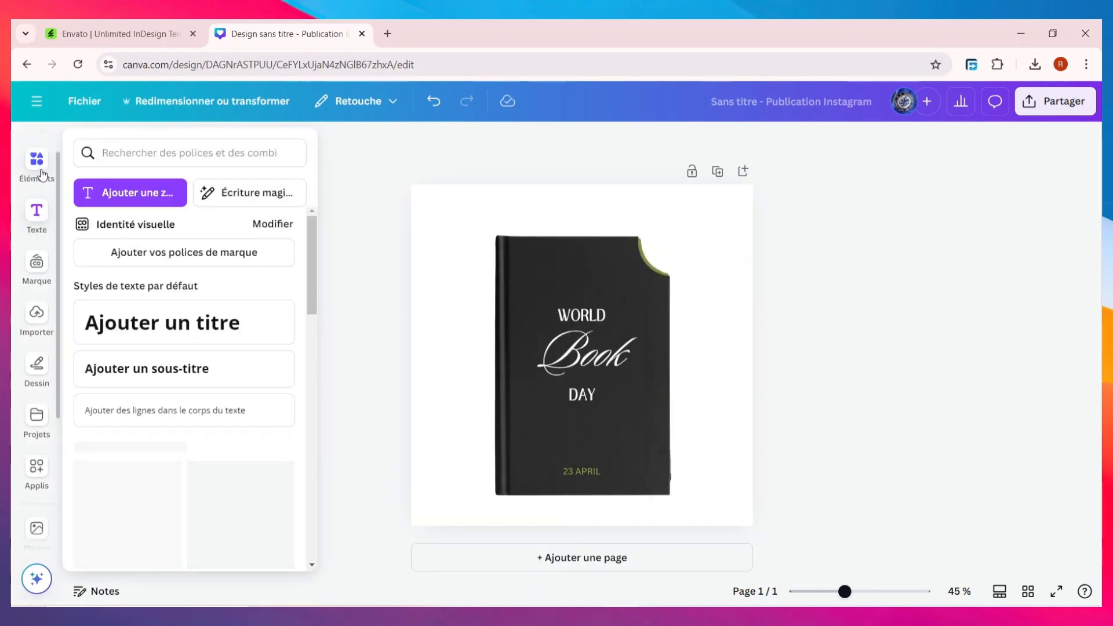
Search Canva's elements for "arriere plan de produit" and browse the photo results for a backdrop
left_click(37, 165)
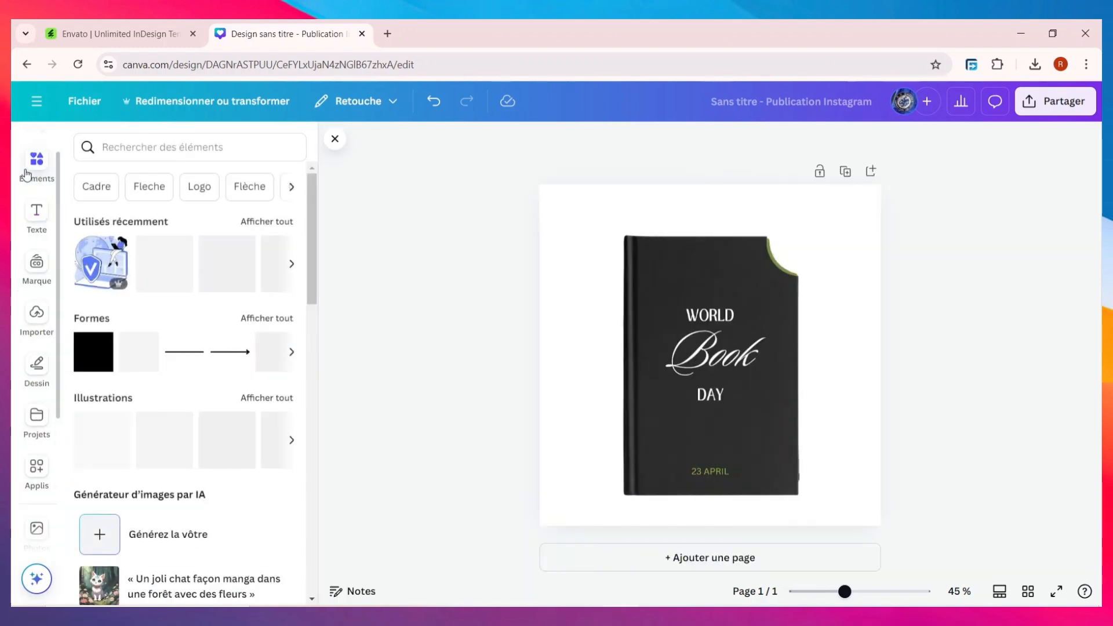
left_click(158, 145)
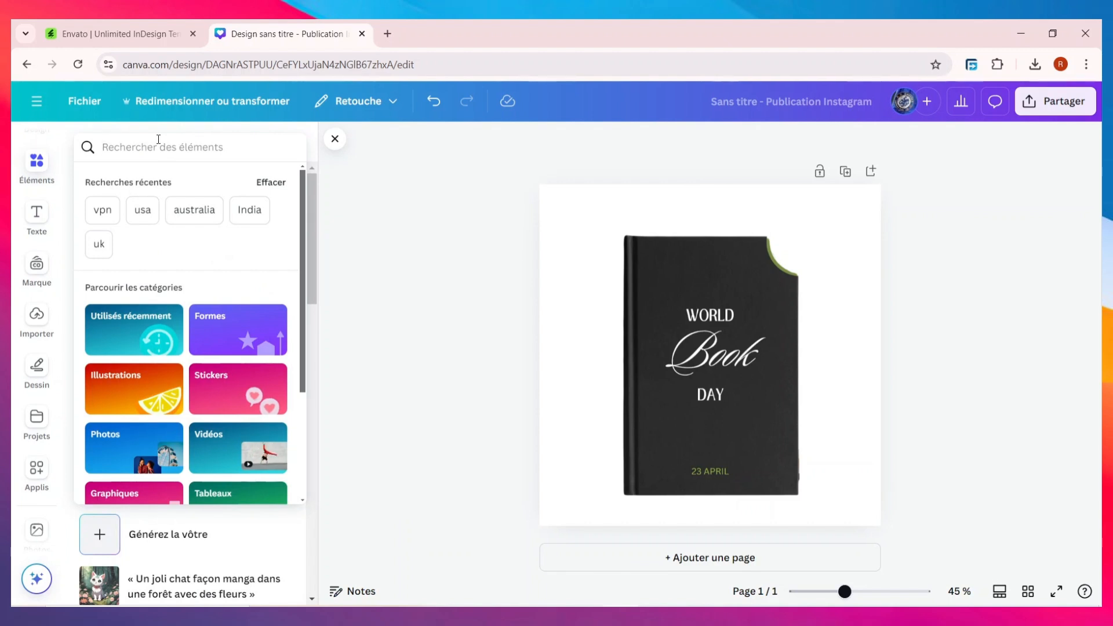
type("arriere paln de produit")
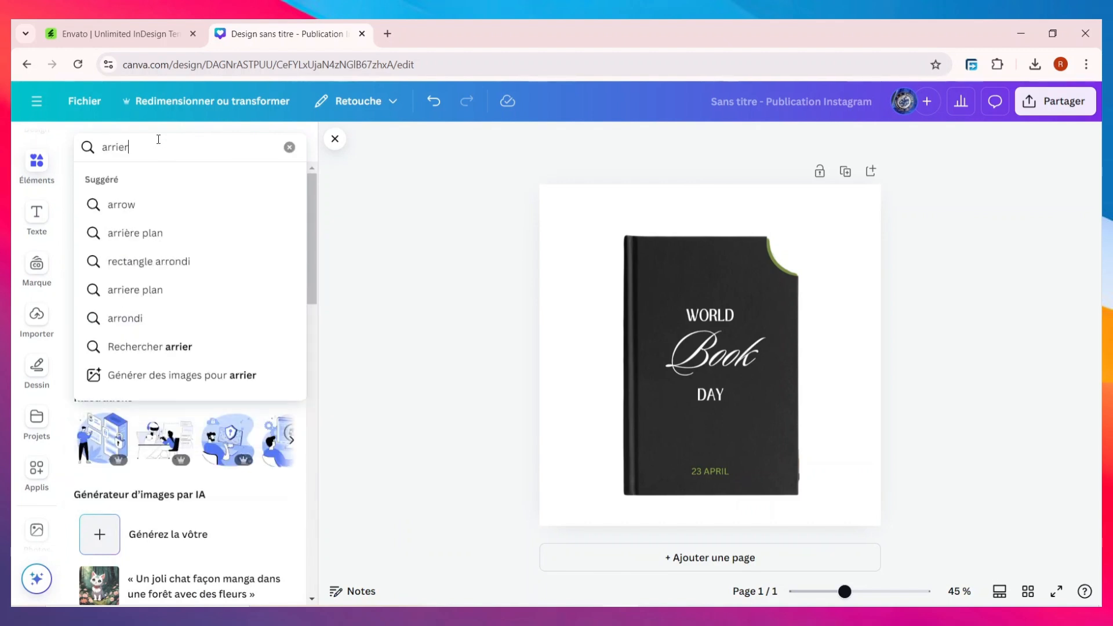
key("Return")
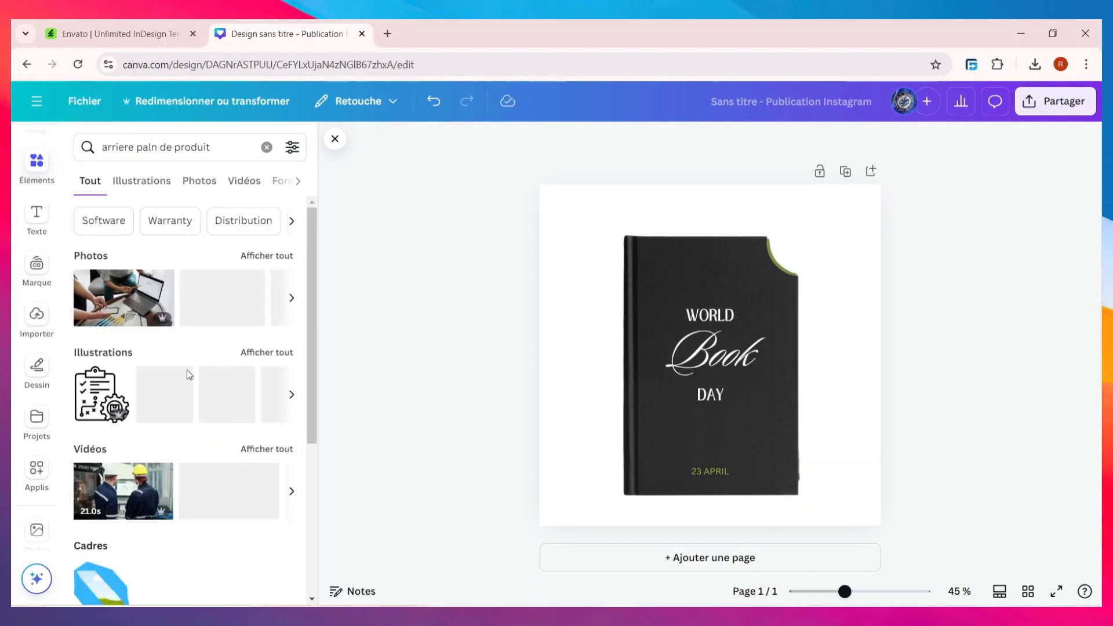
left_click(290, 298)
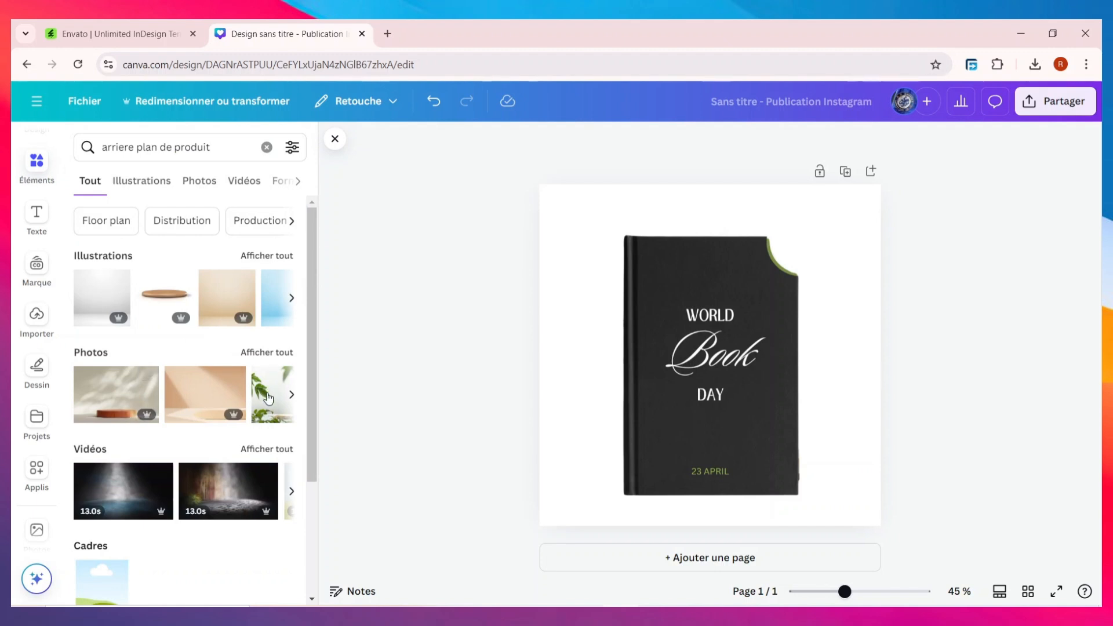
left_click(290, 399)
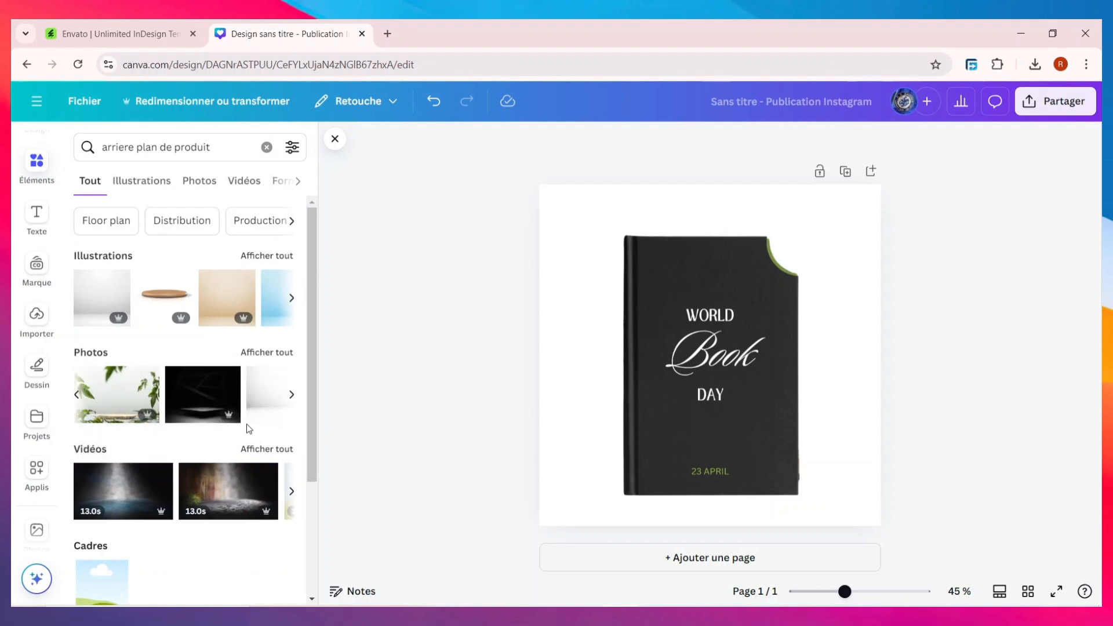
Browse all product-background photos and fill the page with the beige stone podium photo with leaf shadows
left_click(292, 392)
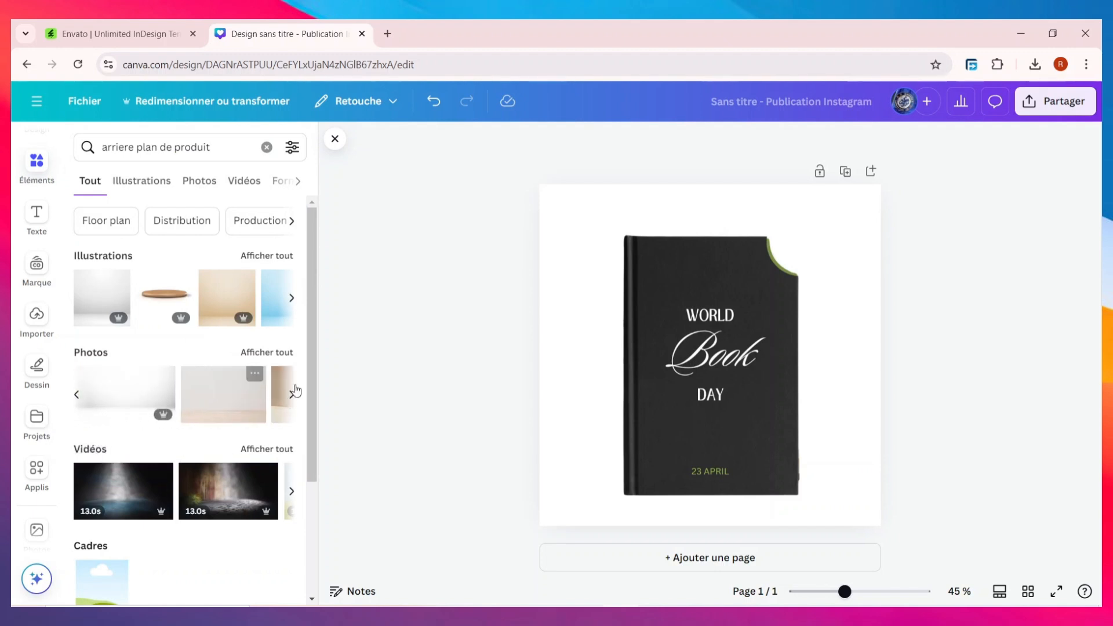
left_click(289, 404)
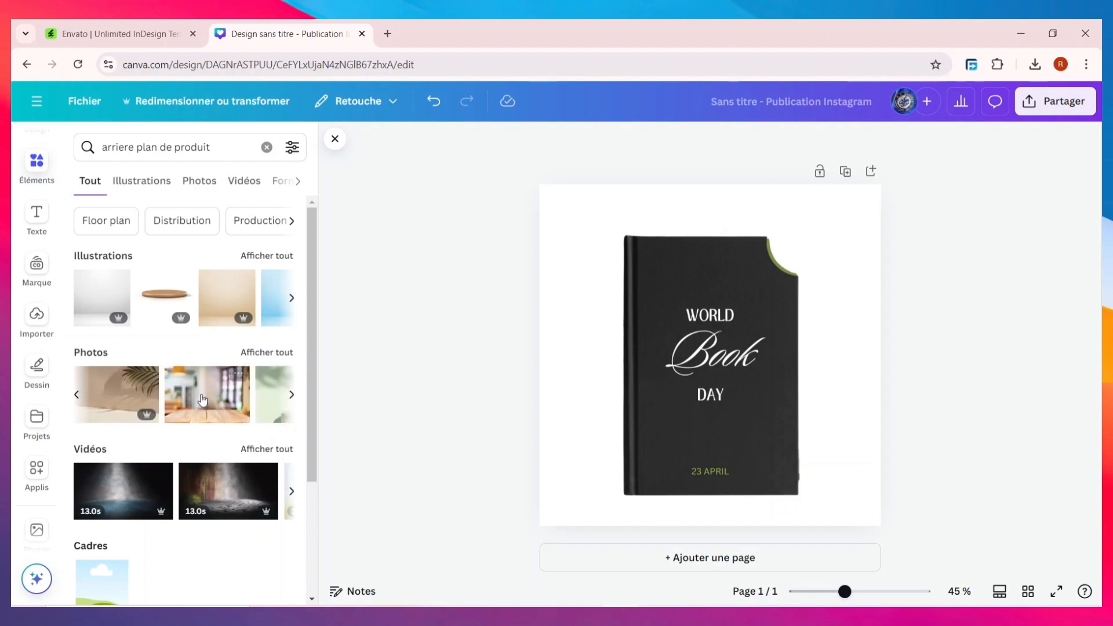
left_click(290, 401)
left_click(269, 358)
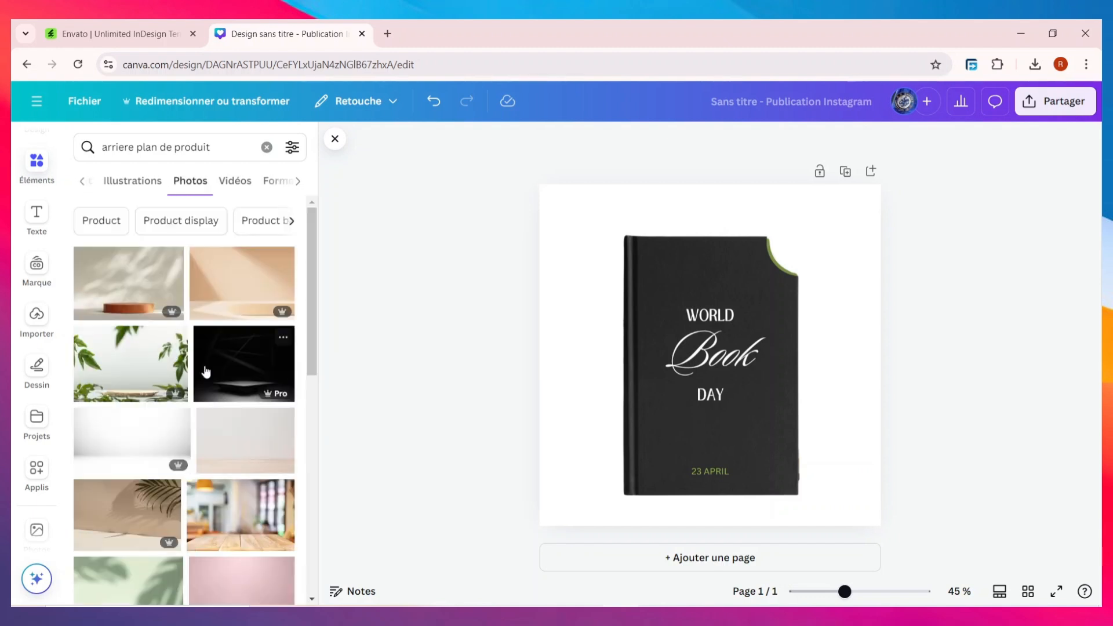
scroll(213, 371, "down", 5)
scroll(220, 371, "down", 7)
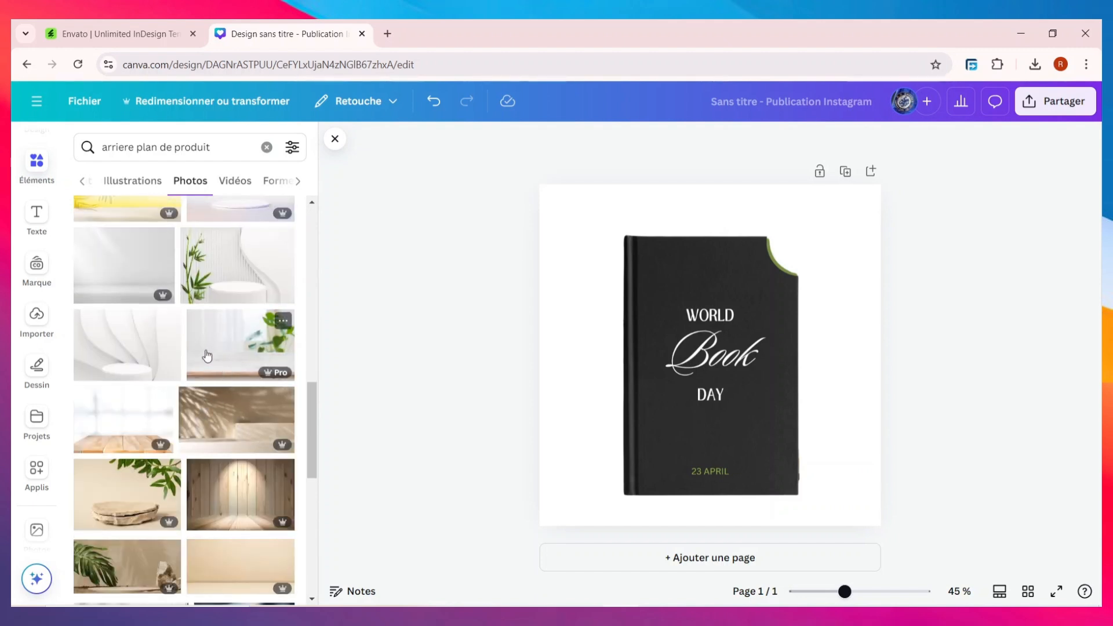
left_click_drag(262, 355, 600, 317)
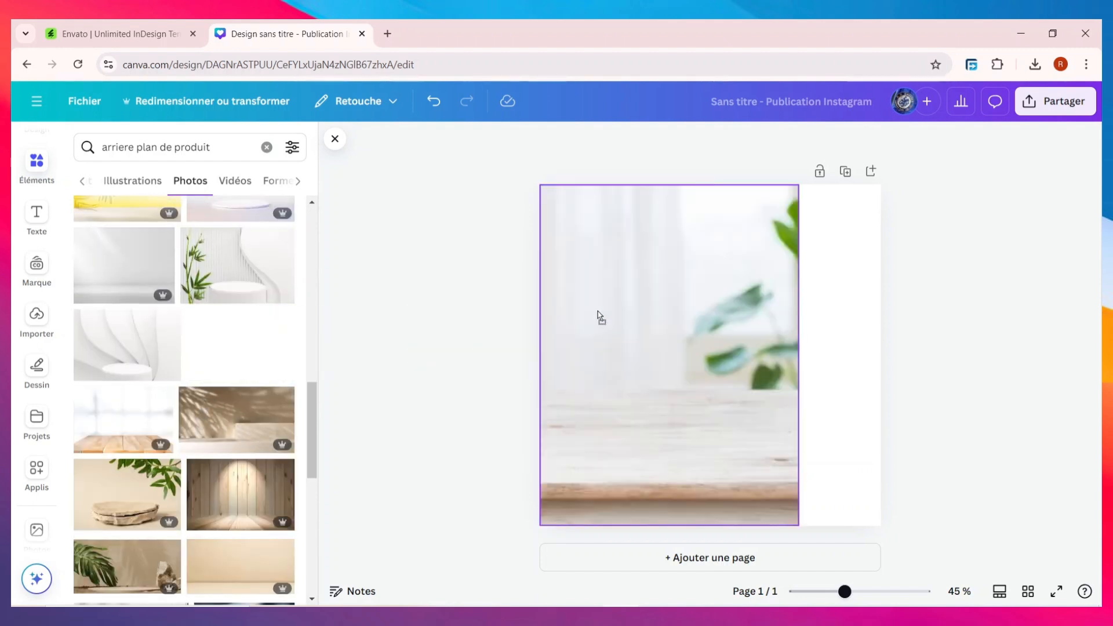
left_click_drag(690, 317, 690, 318)
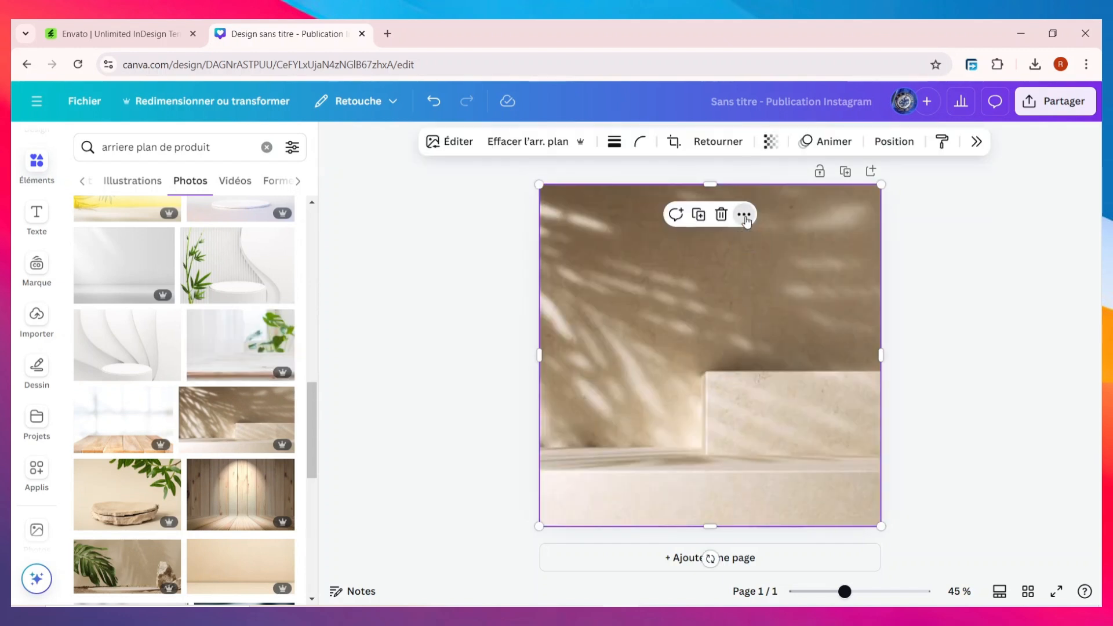
Send the beige podium photo to the back, behind the book
left_click(744, 215)
mouse_move(802, 416)
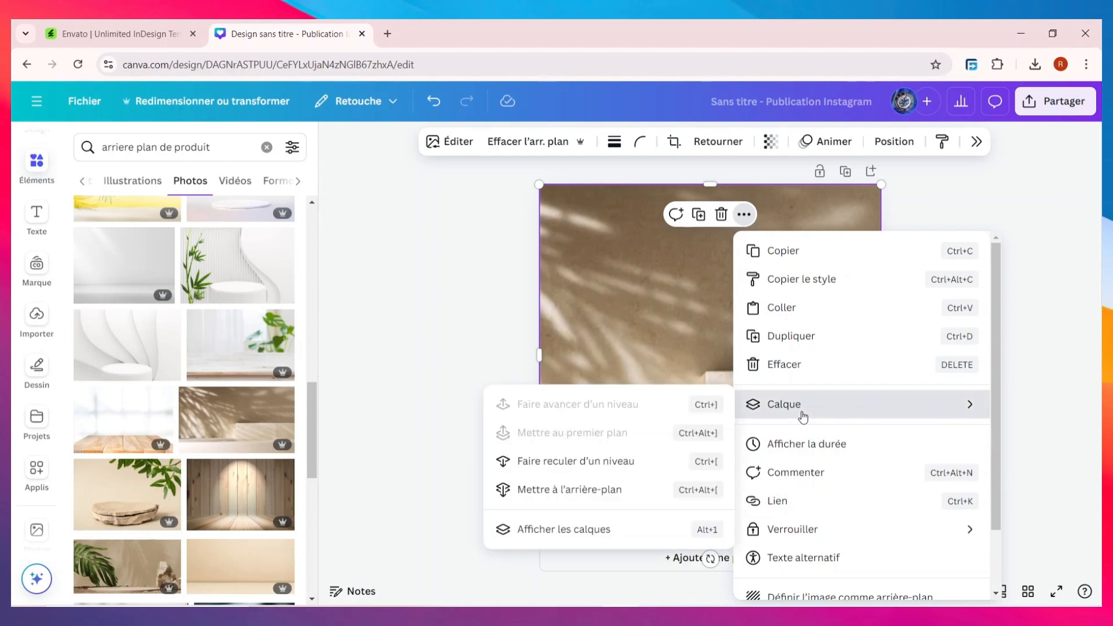
left_click(619, 488)
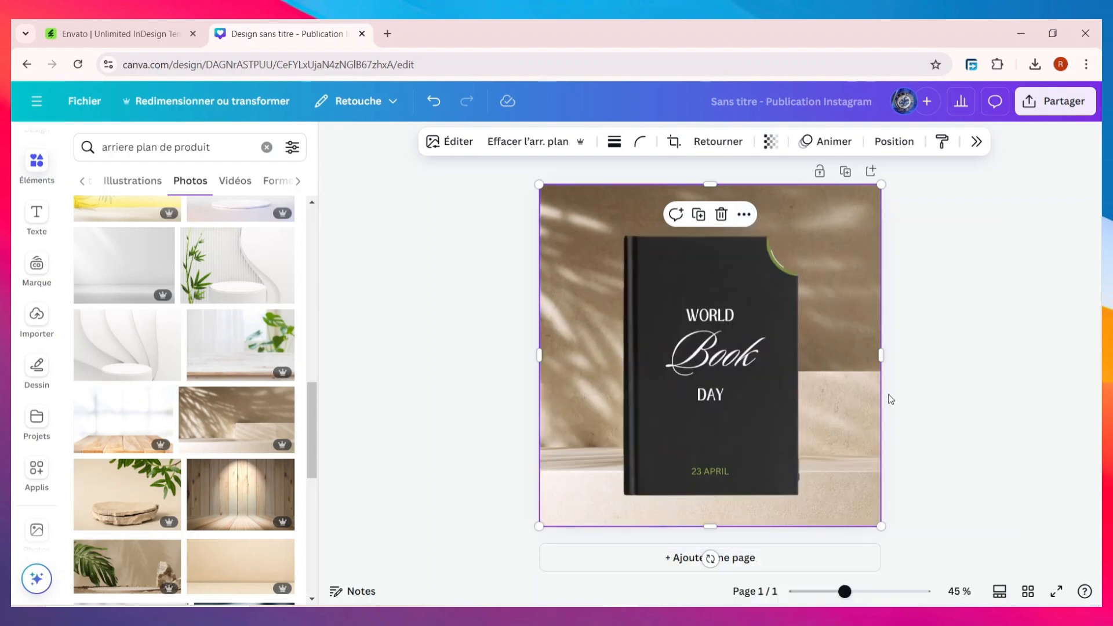
Shrink the book and position it so that it stands on the stone ledge near the middle of the page
left_click_drag(730, 395, 725, 394)
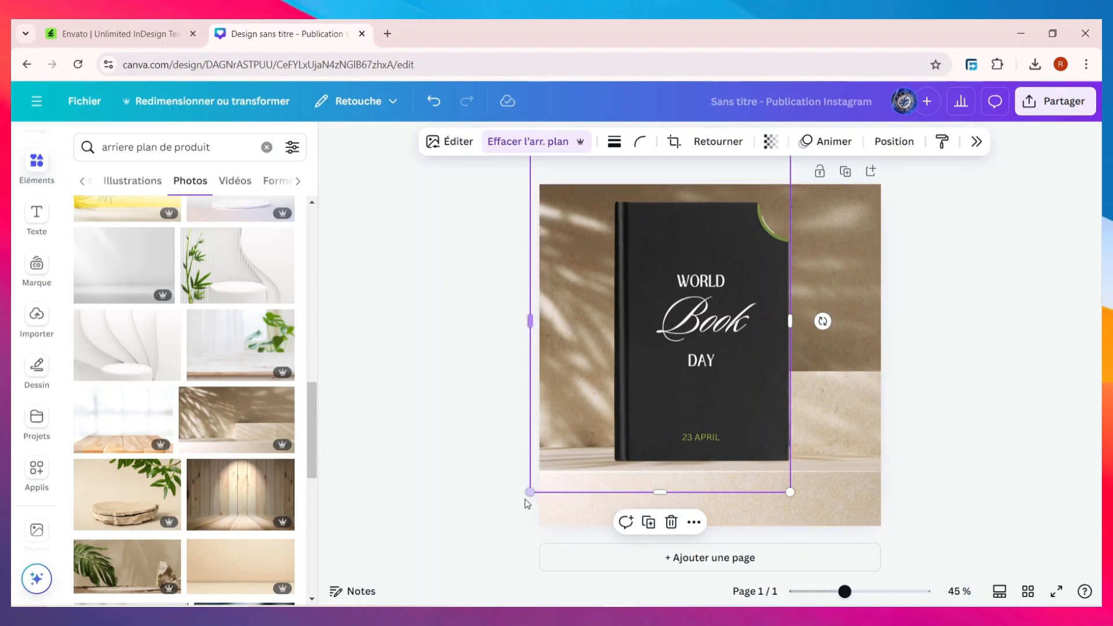
left_click_drag(528, 492, 563, 476)
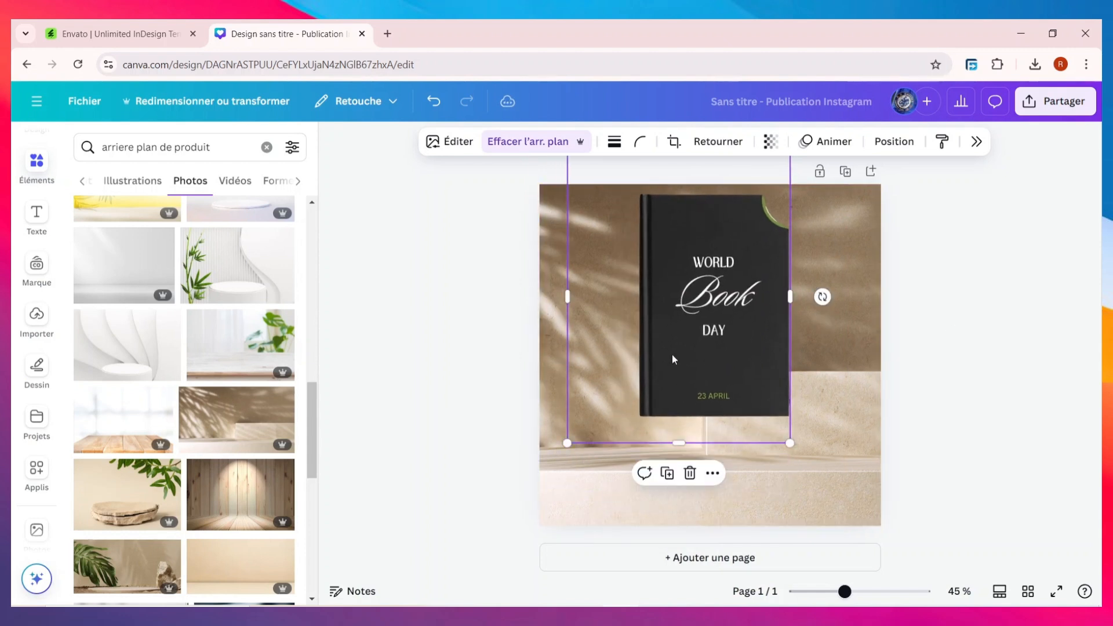
left_click_drag(679, 395, 673, 399)
left_click(1043, 385)
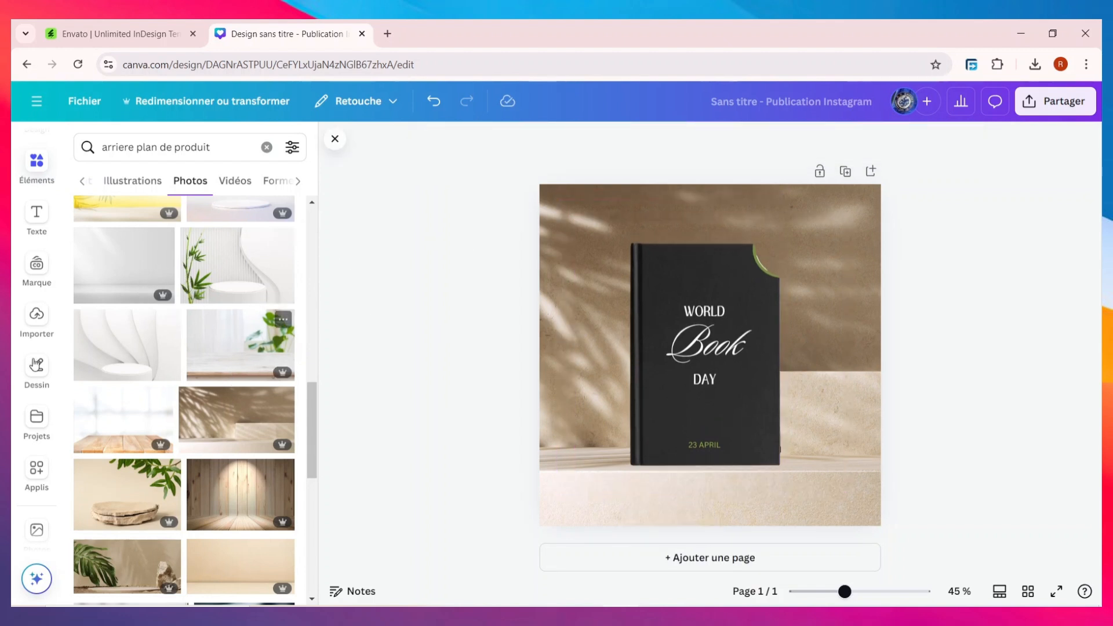
Browse the product-background illustrations, and search the illustrations for "eclairage"
scroll(206, 360, "up", 3)
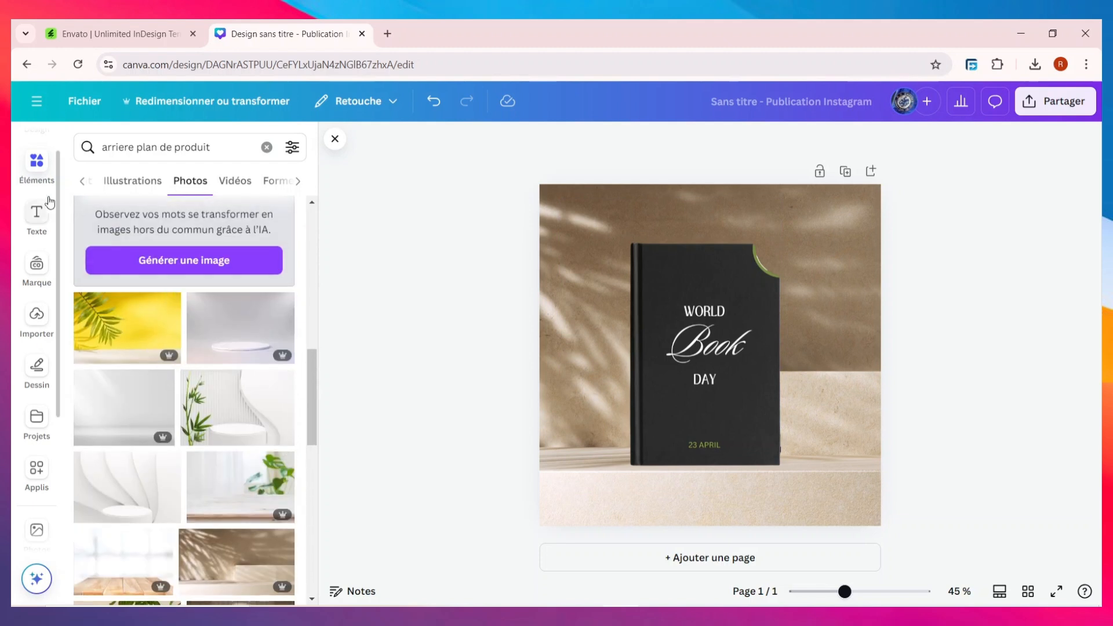
left_click(79, 183)
left_click(153, 182)
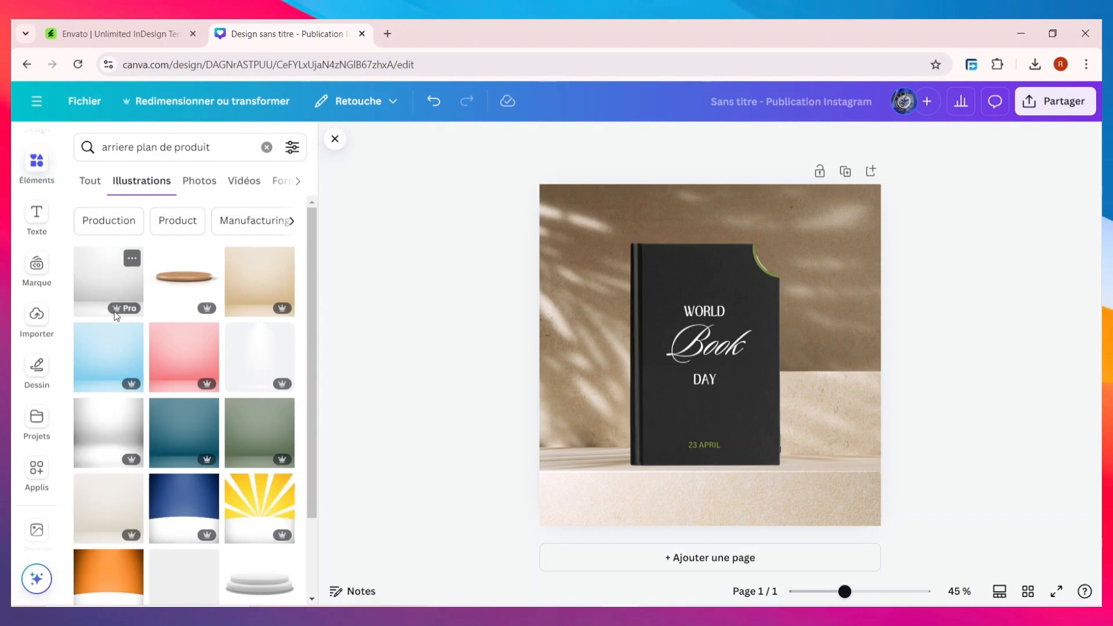
scroll(226, 391, "down", 10)
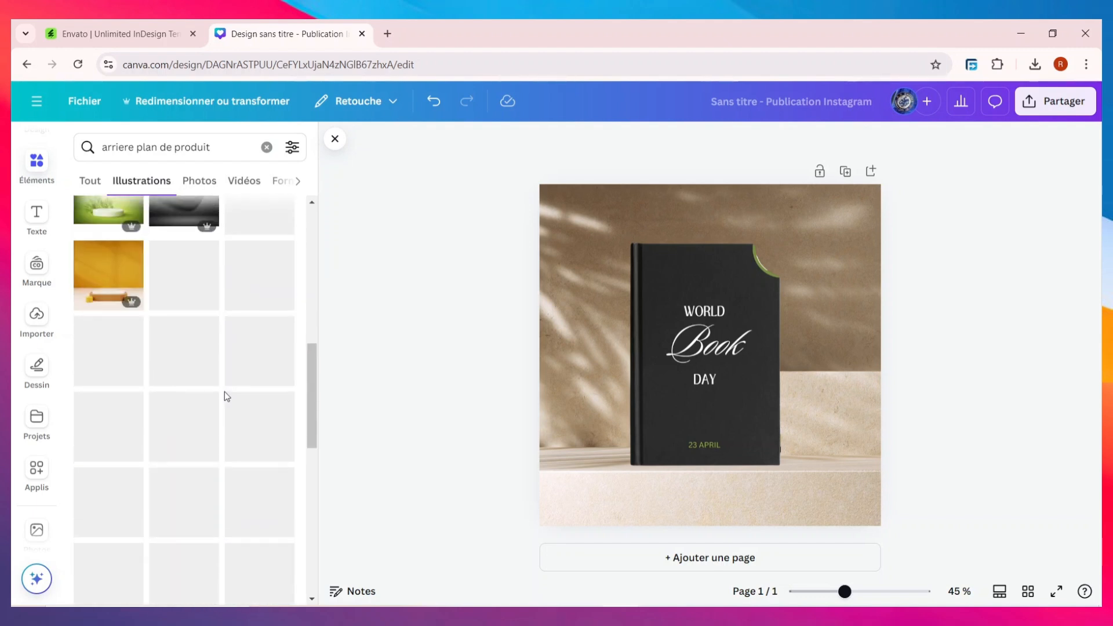
scroll(223, 395, "up", 2)
double_click(193, 148)
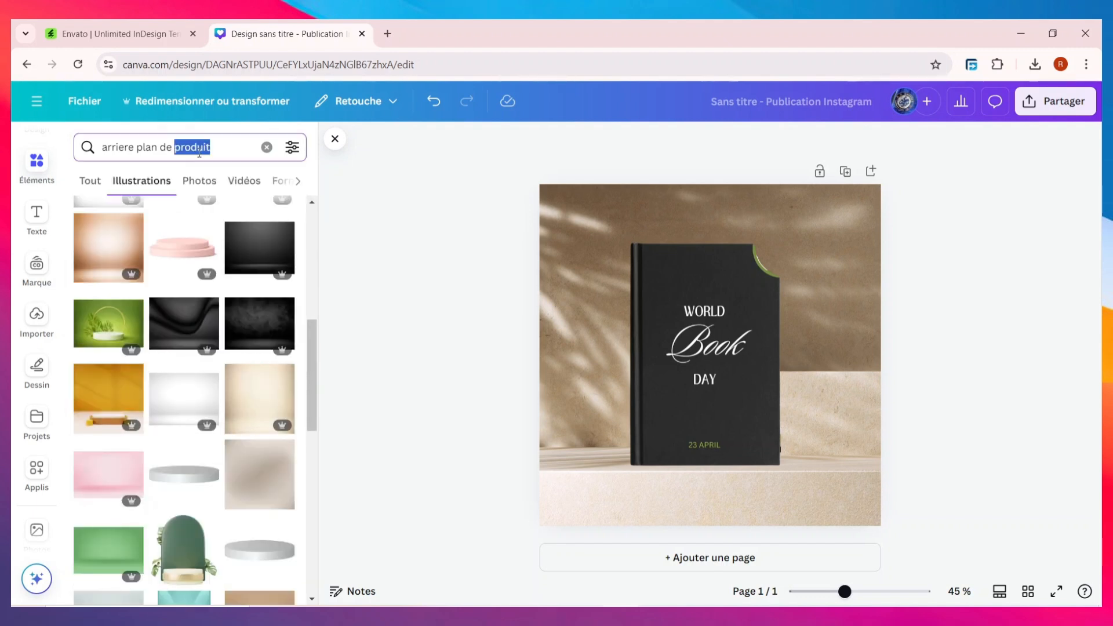
triple_click(199, 149)
type("eclairage")
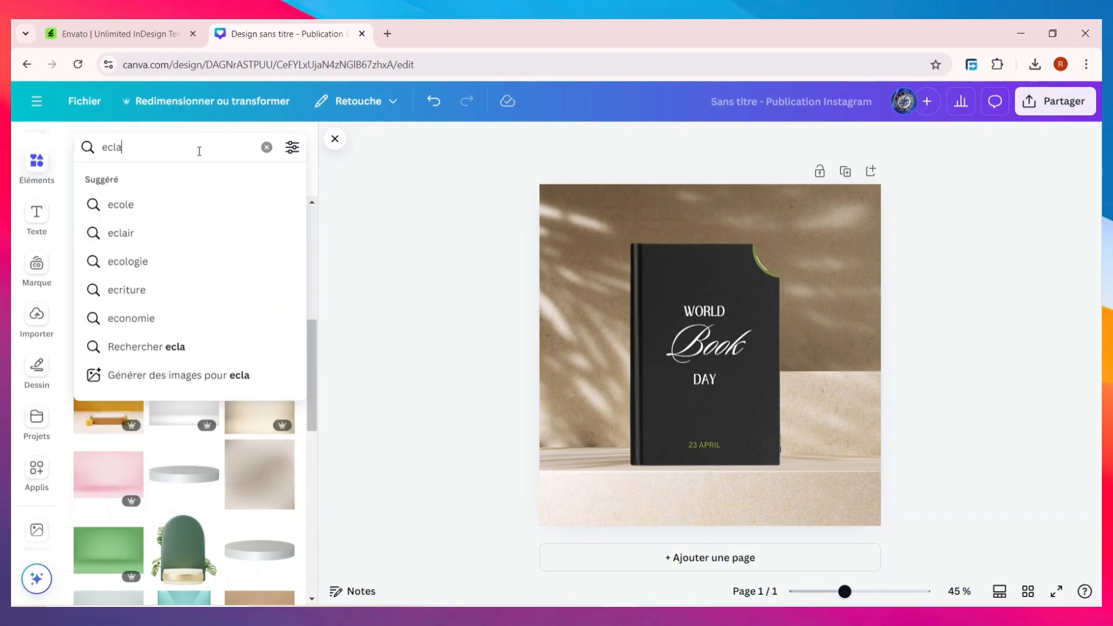
key("Return")
Add the white spotlight beam illustration, centred horizontally and shining down from the page's upper edge over the book
left_click_drag(113, 292, 713, 252)
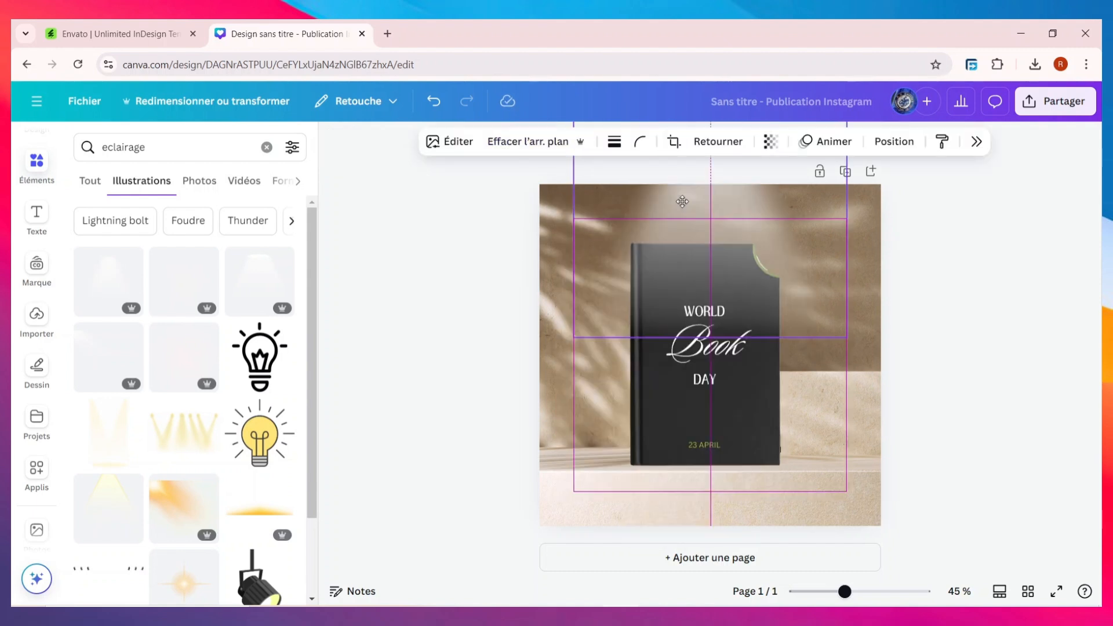
left_click_drag(682, 200, 681, 200)
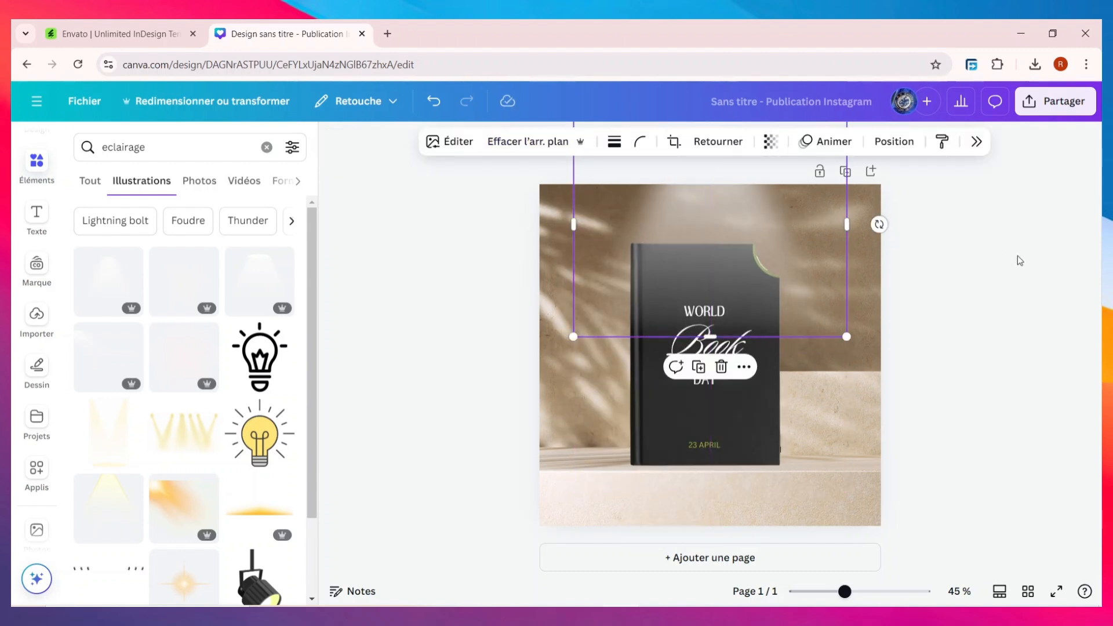
left_click(1003, 301)
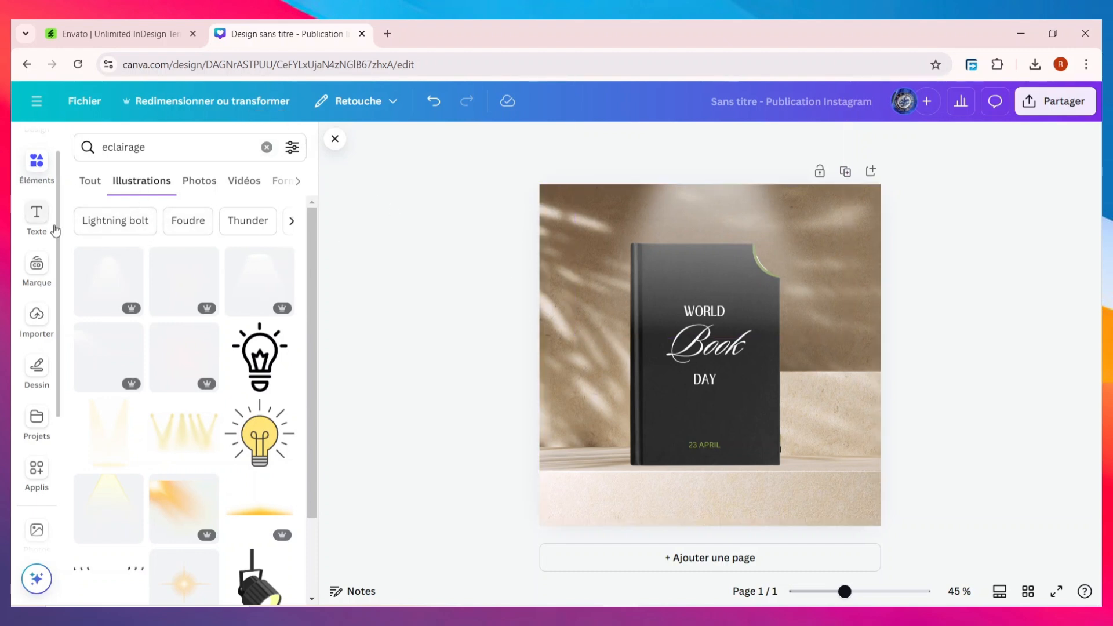
Search the illustrations for "rond" and place the black circle with the brushed outline over the page's upper-right area
left_click(175, 151)
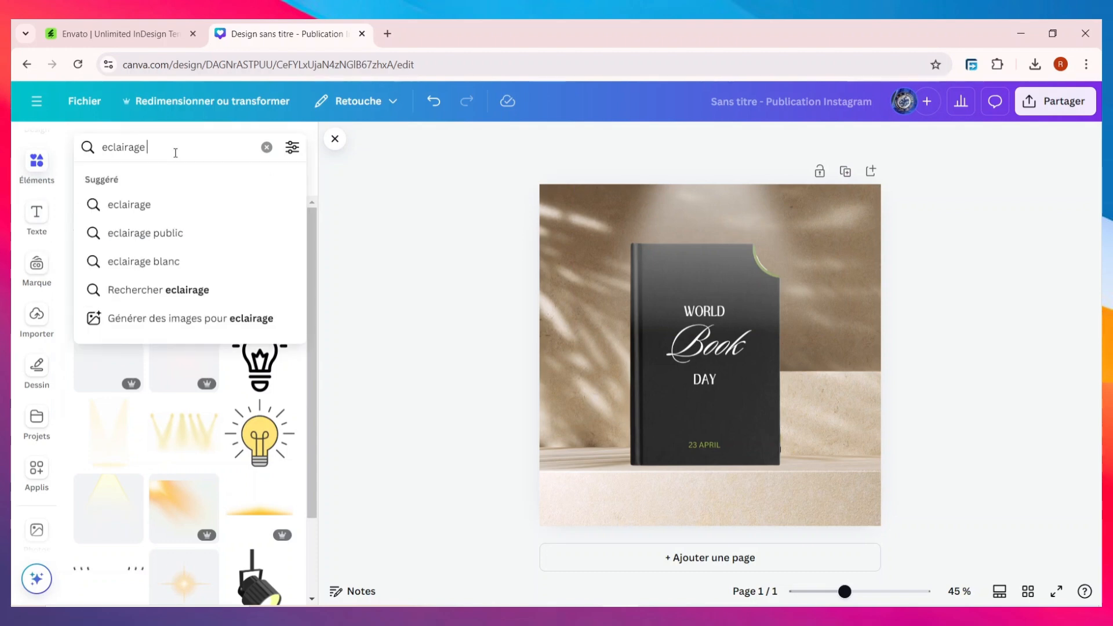
double_click(176, 152)
type("rond")
key("Return")
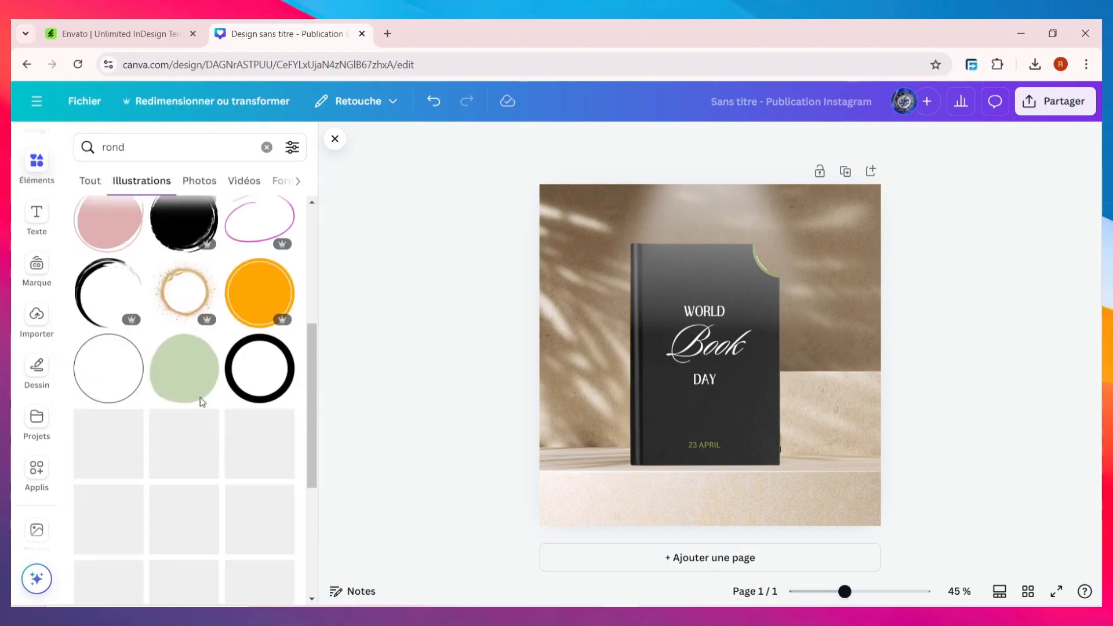
scroll(233, 412, "down", 5)
scroll(226, 413, "up", 5)
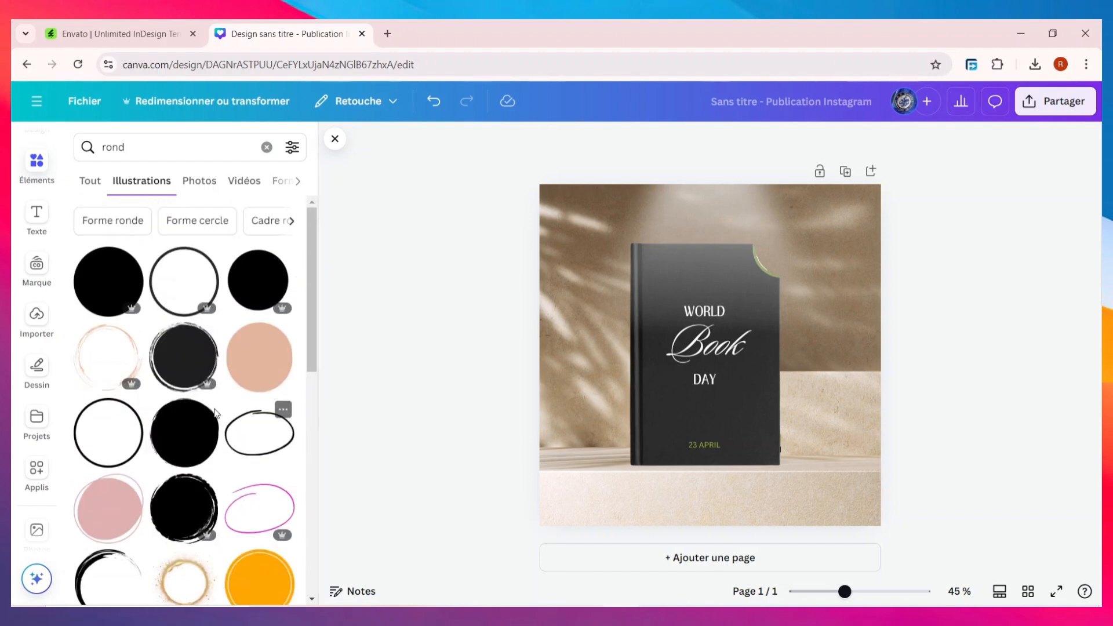
left_click_drag(187, 376, 751, 217)
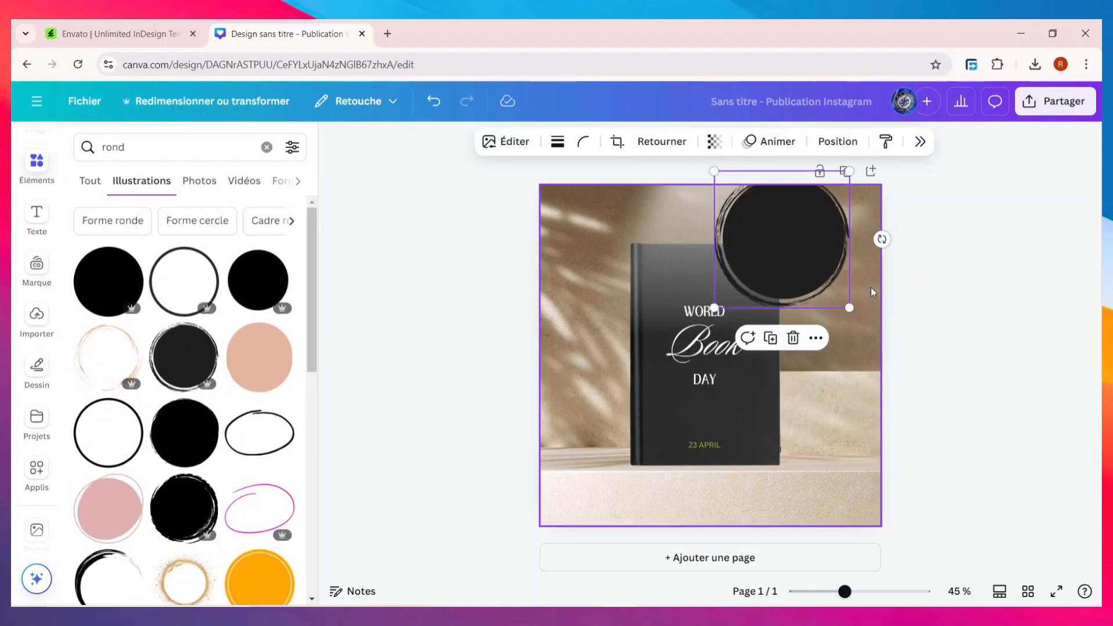
Recolour the brushed circle with the light grey from the book photo's colours
left_click(545, 141)
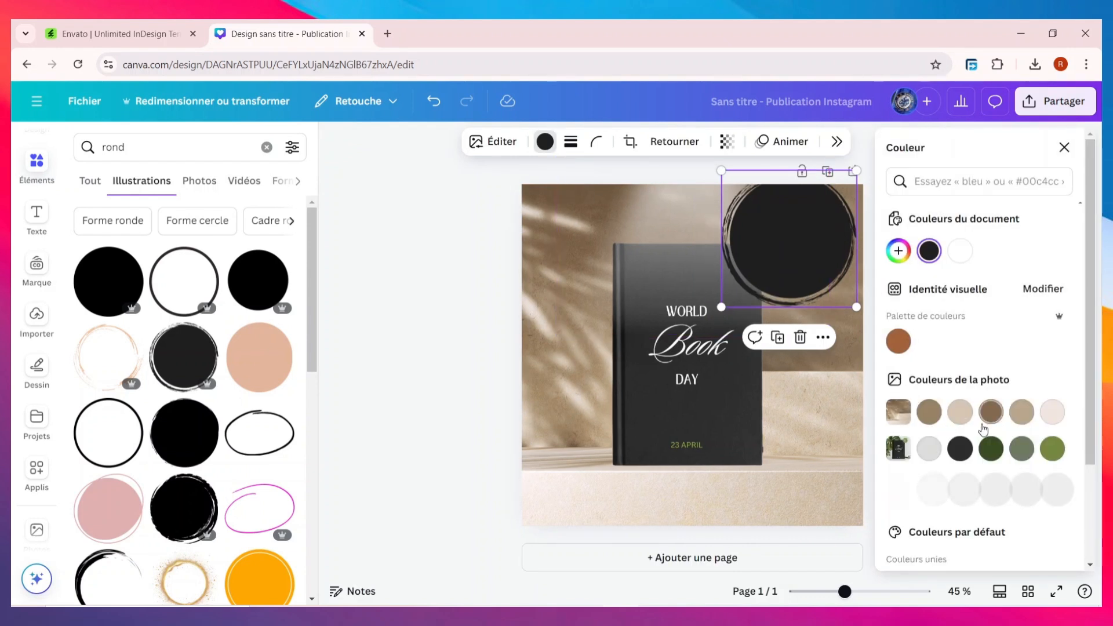
left_click(960, 414)
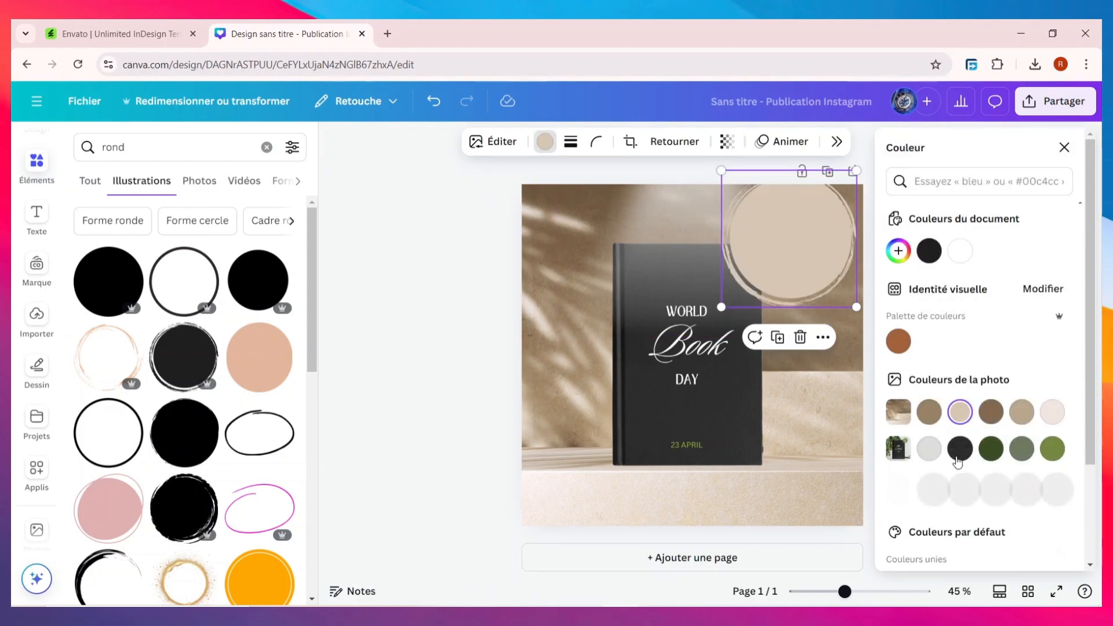
left_click(929, 448)
left_click(1064, 148)
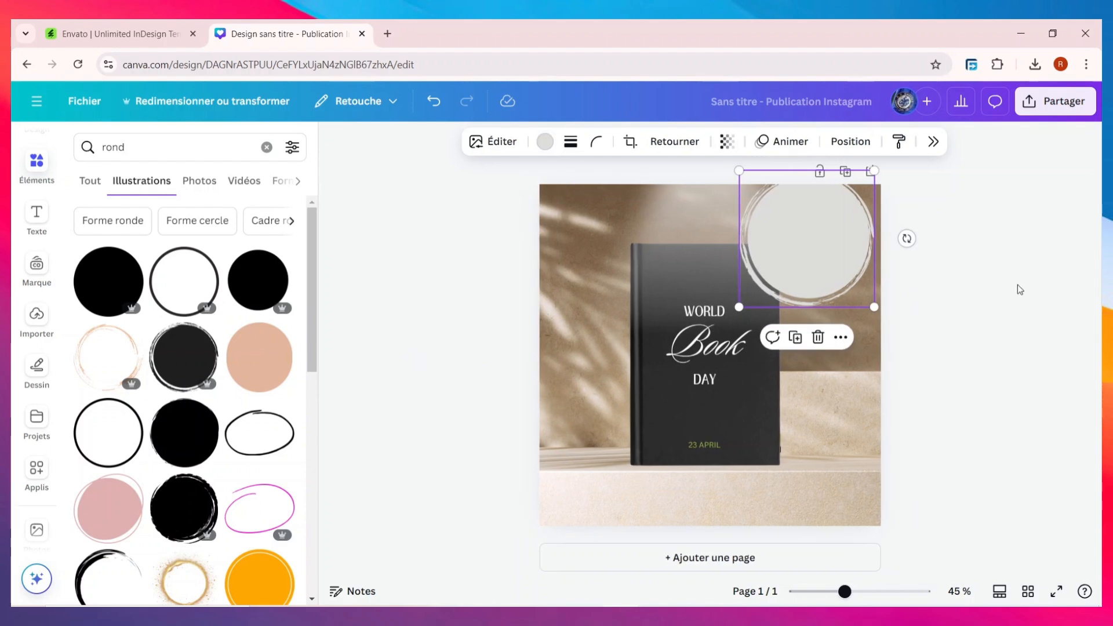
double_click(794, 247)
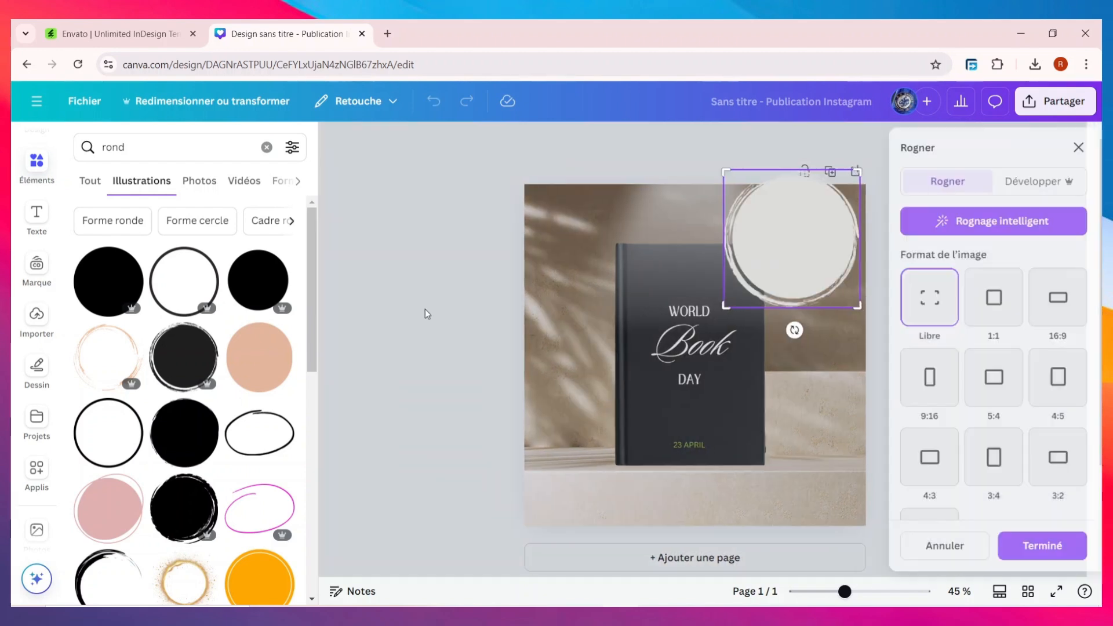
left_click(470, 348)
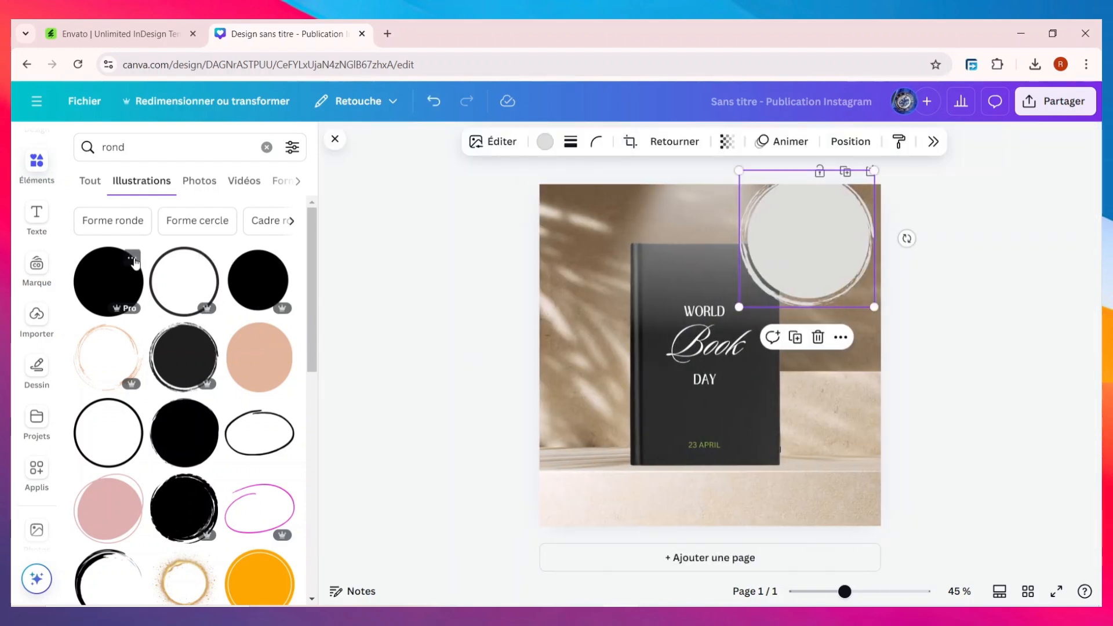
Add a subheading reading "premiuim" and centre it on the light grey circle
left_click(266, 147)
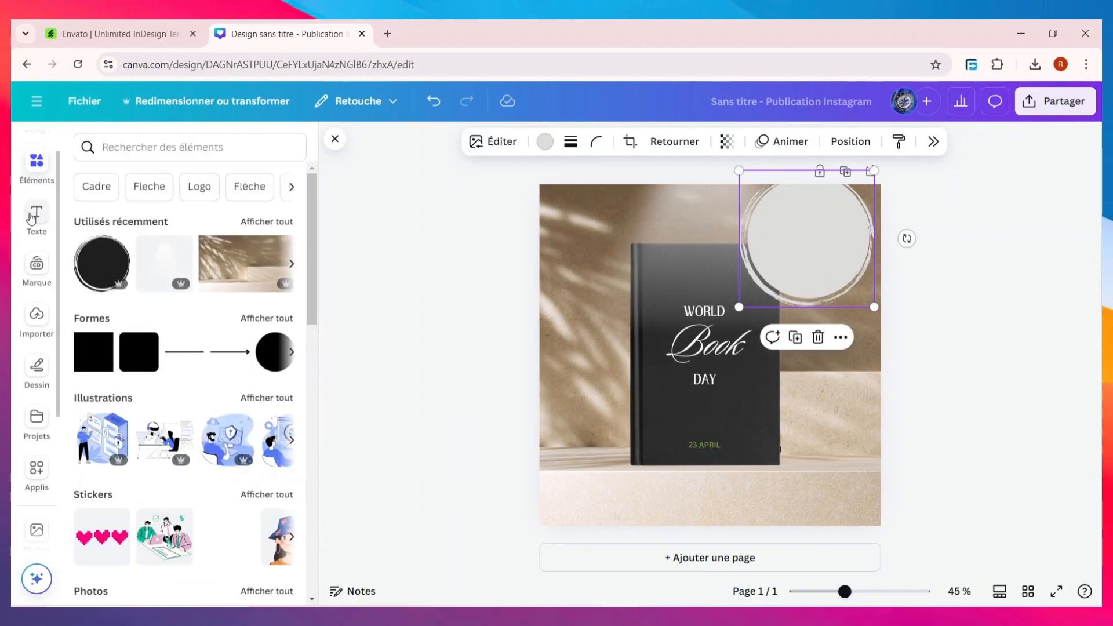
left_click(37, 214)
left_click(198, 148)
left_click(39, 219)
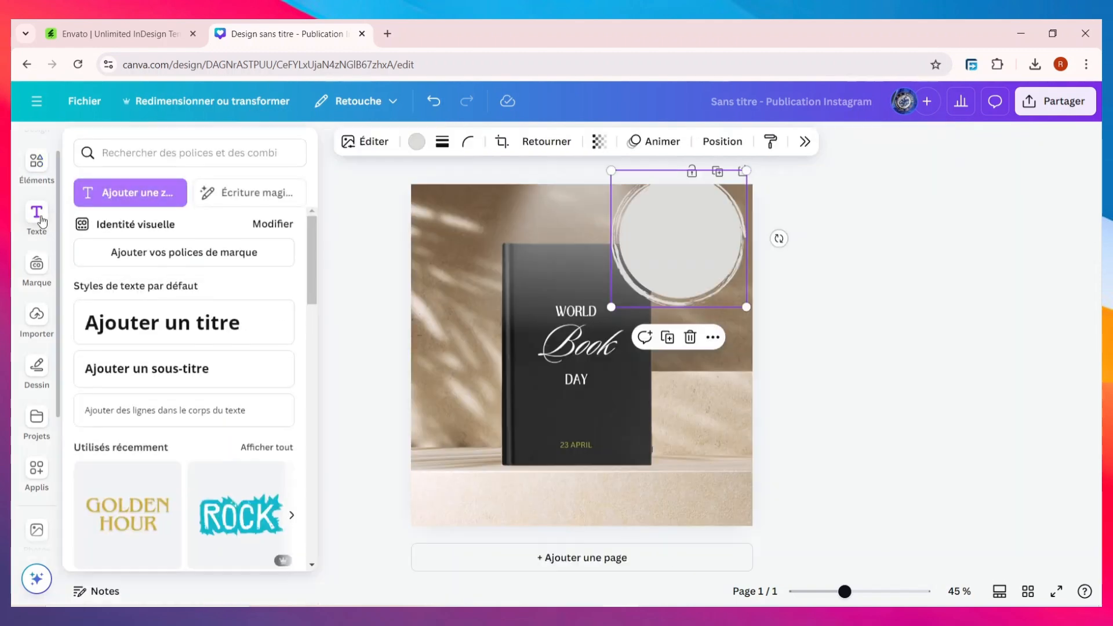
left_click_drag(177, 369, 830, 263)
triple_click(810, 256)
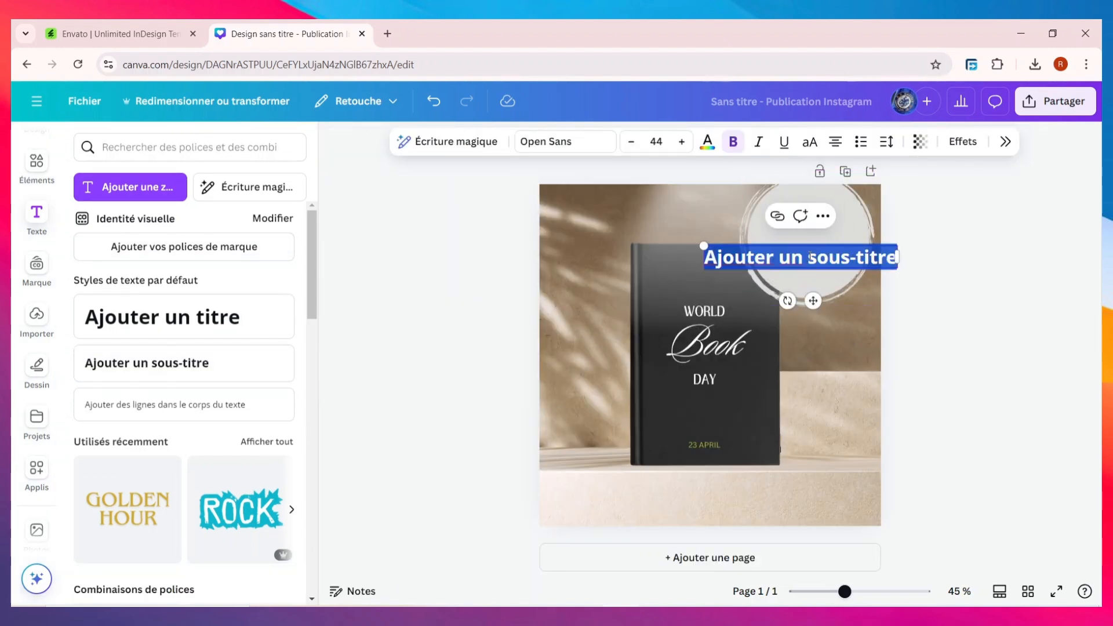
type("premiuim")
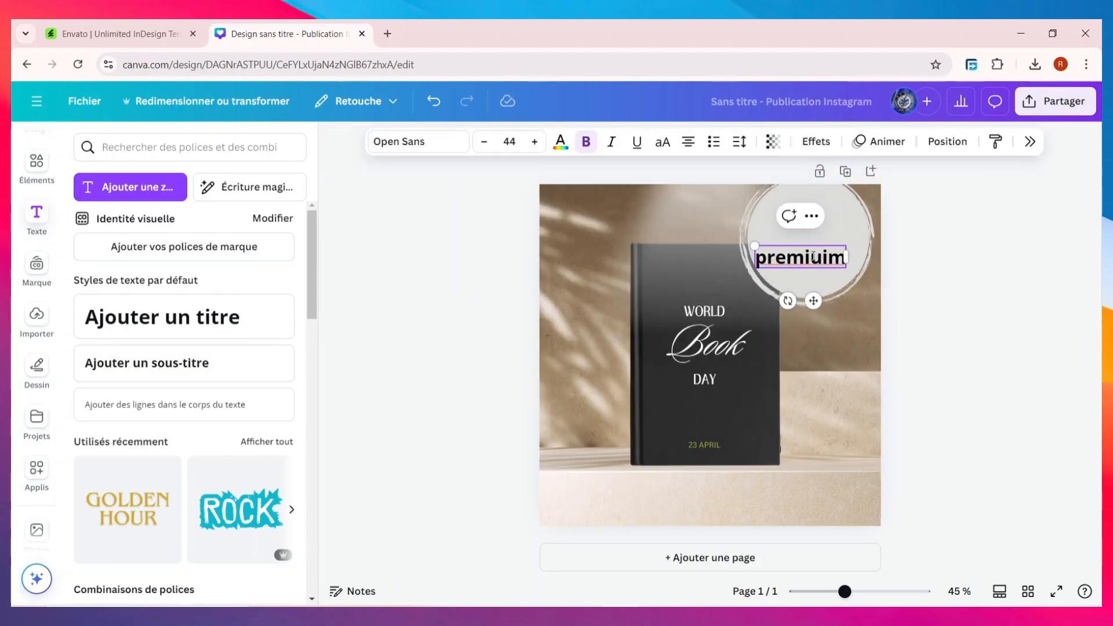
left_click_drag(812, 298, 820, 278)
Change the "premiuim" text to a heavy, wide display font
left_click(434, 145)
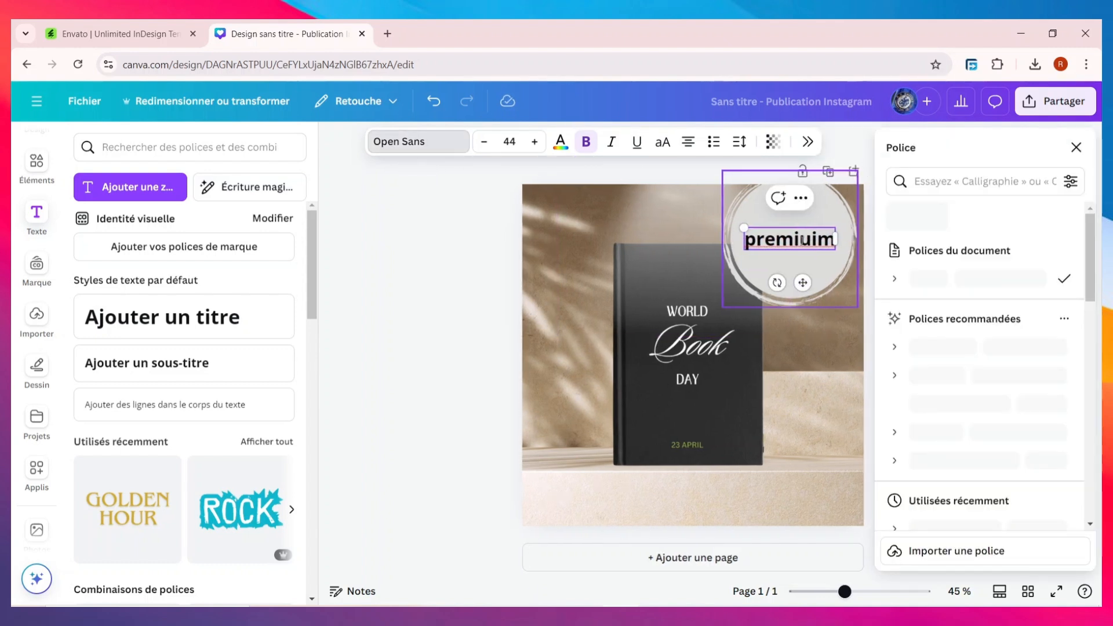
double_click(784, 241)
scroll(974, 370, "down", 4)
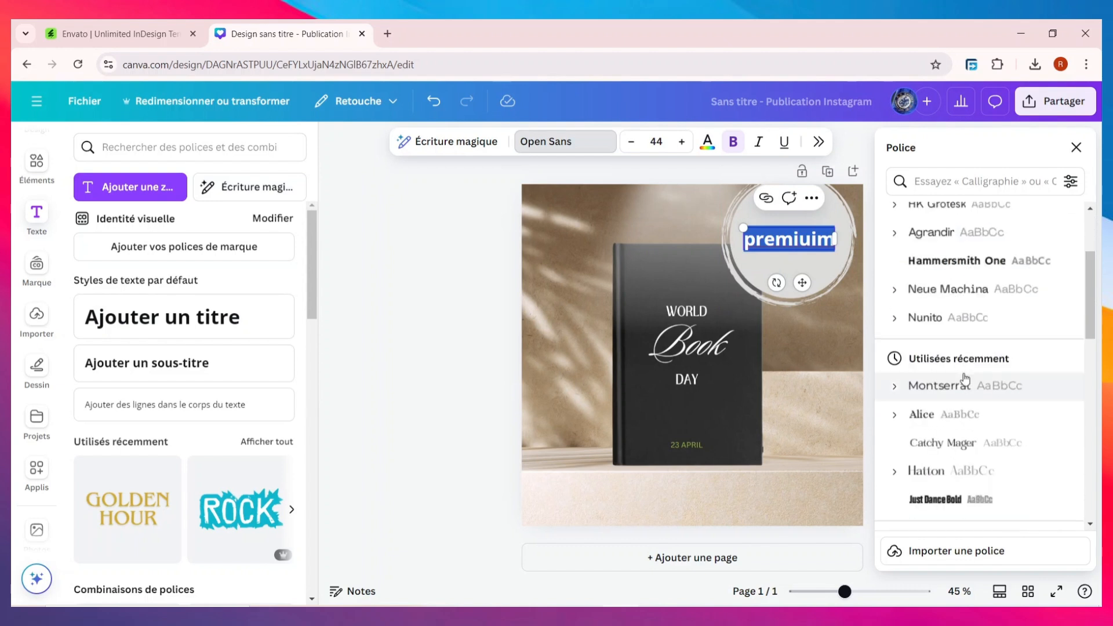
left_click(893, 319)
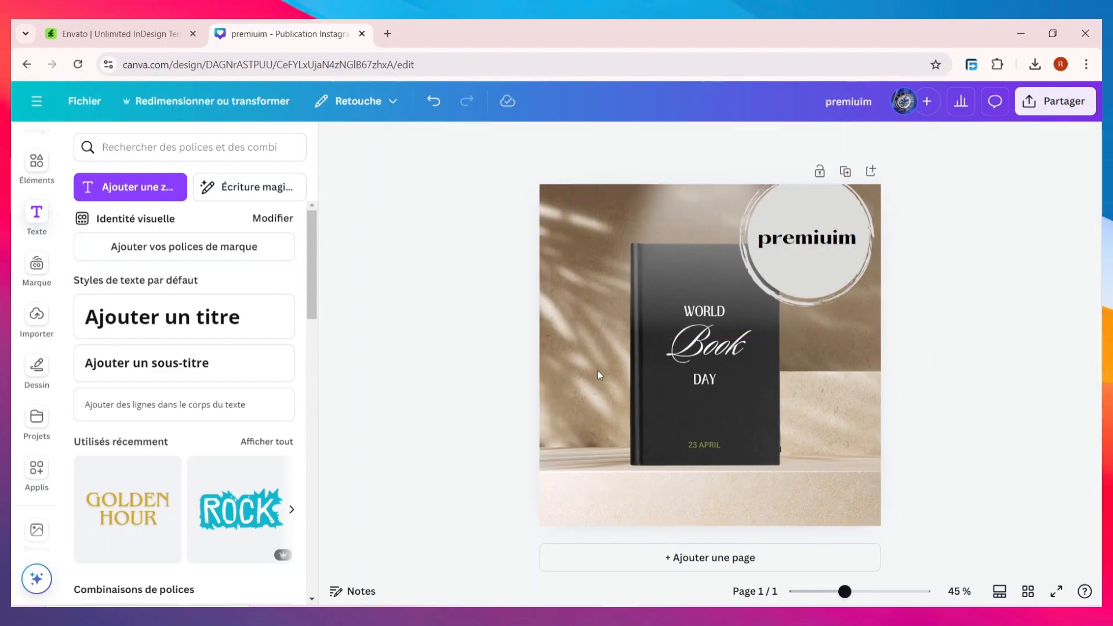
Open the design's sharing and download options
left_click(1054, 101)
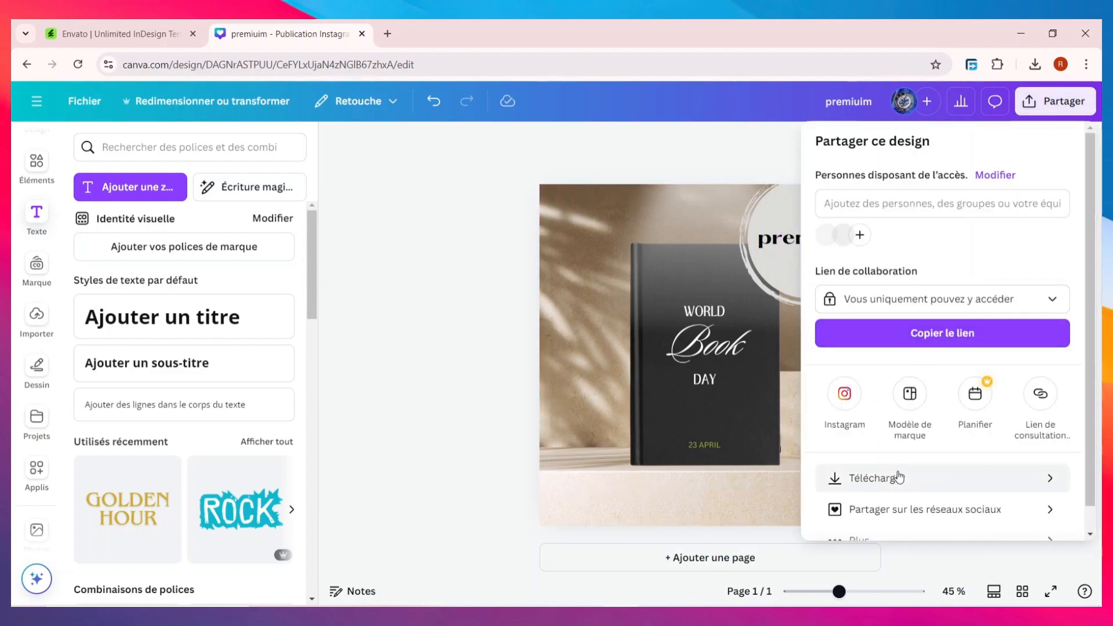